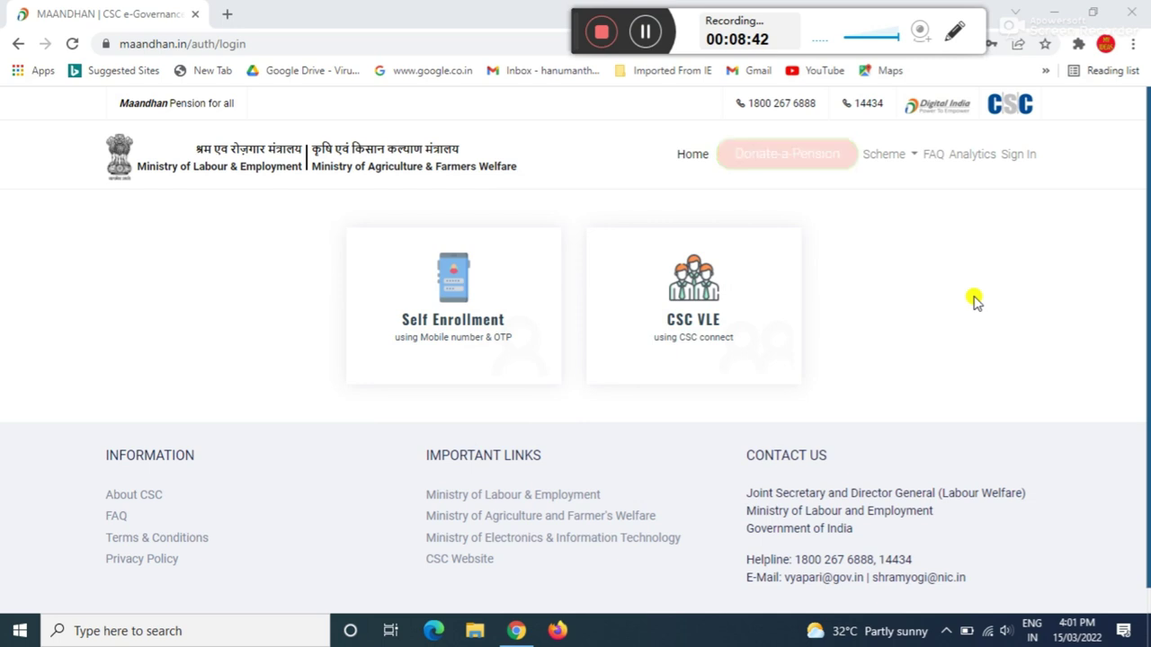
- Choose Self Enrollment to reach the mobile-number login with the number already filled in
left_click(957, 34)
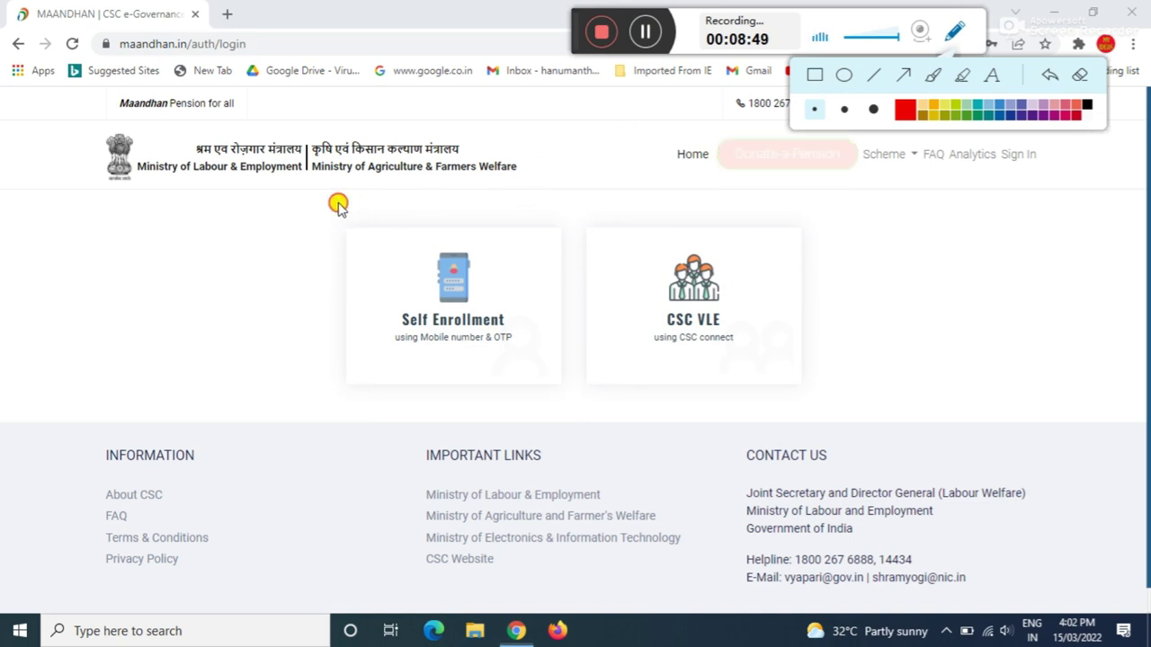
left_click_drag(334, 206, 561, 376)
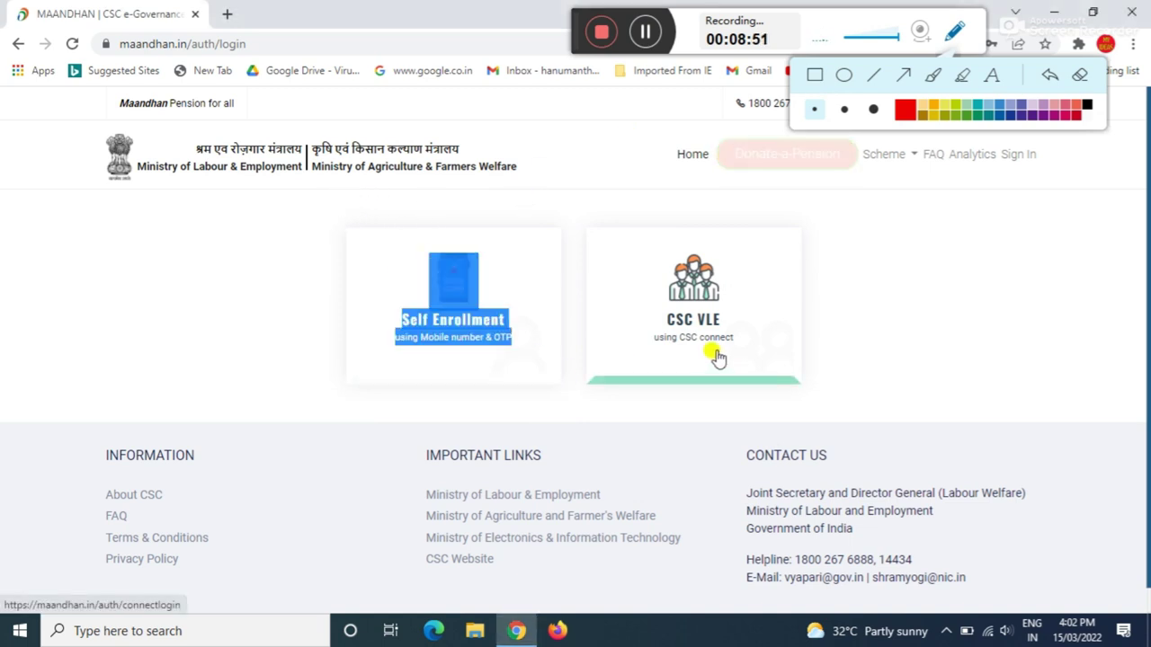
left_click(881, 317)
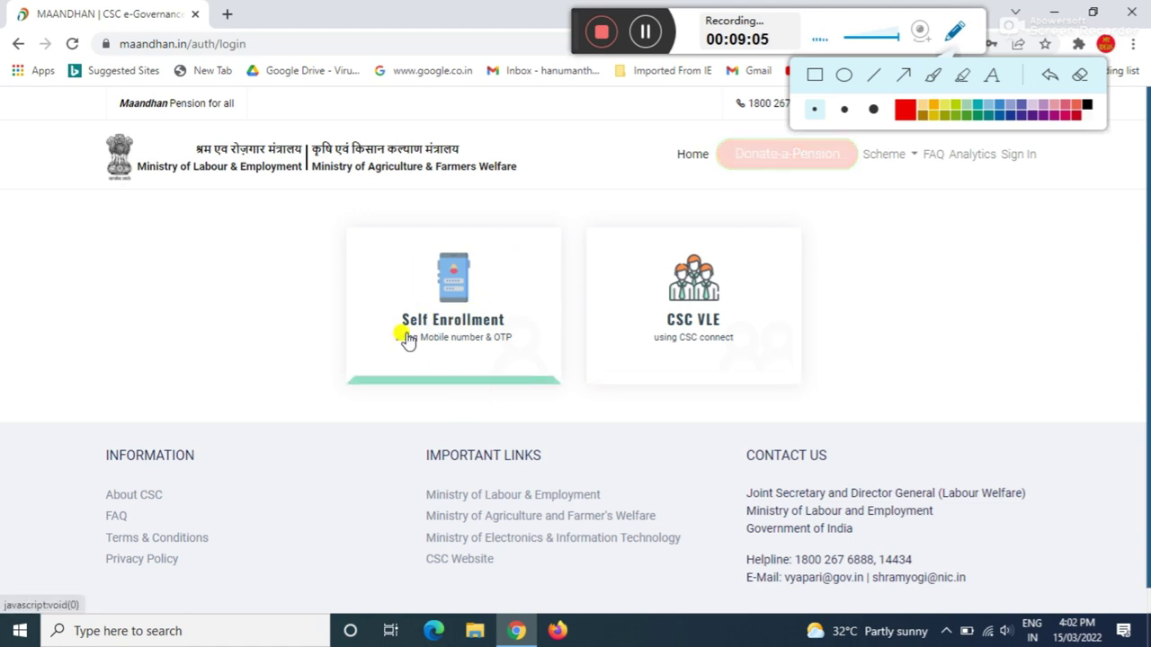
left_click(456, 322)
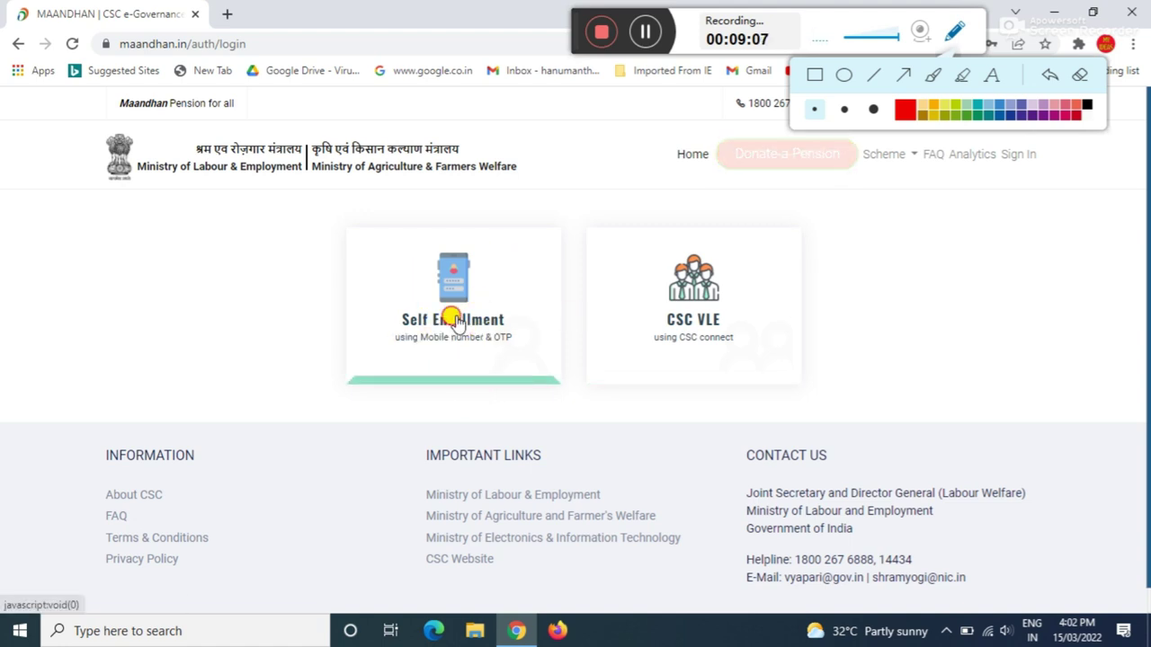
- Request an OTP for the prefilled mobile number, enter the code and log in to the dashboard
left_click(646, 31)
left_click(646, 32)
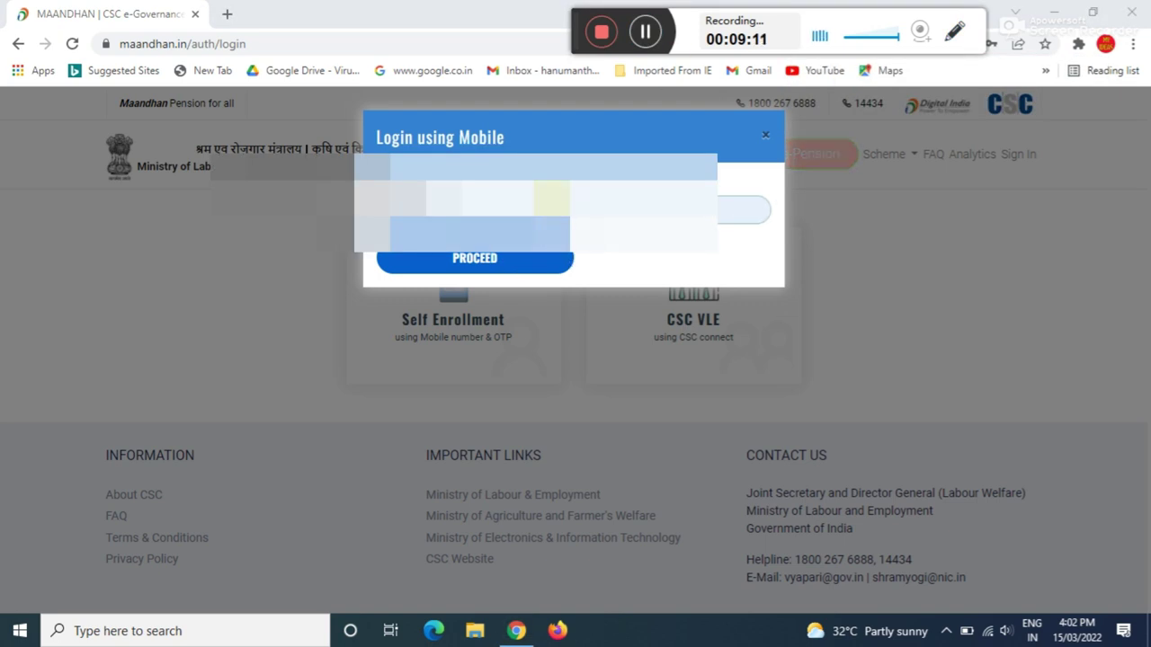
left_click(485, 261)
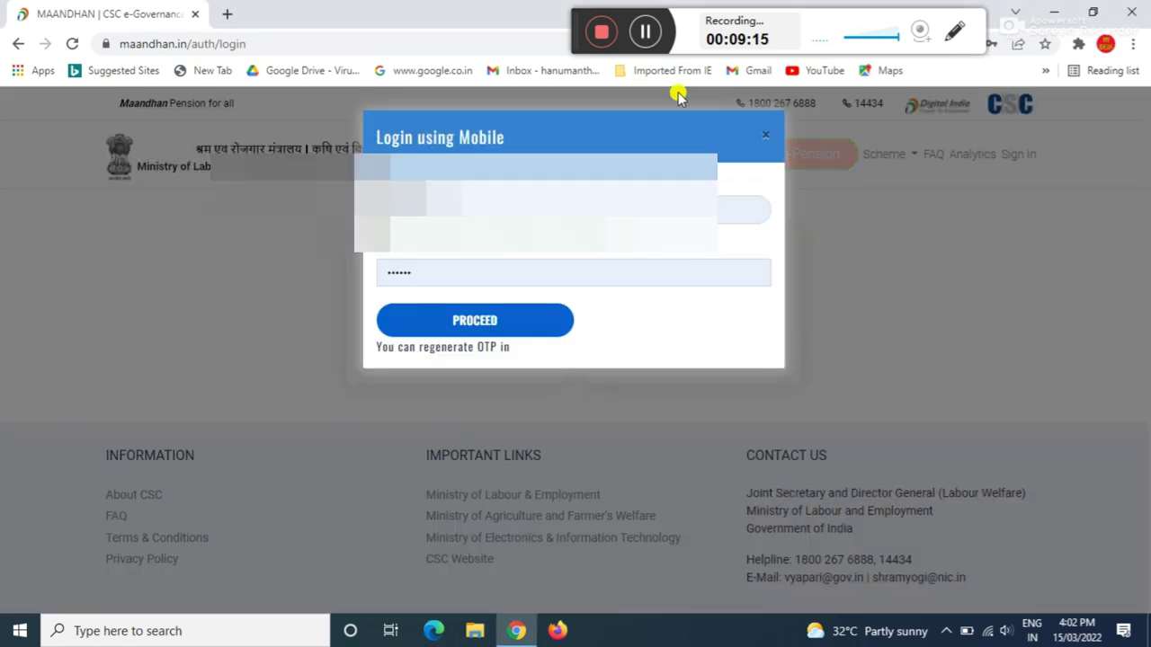
left_click(470, 277)
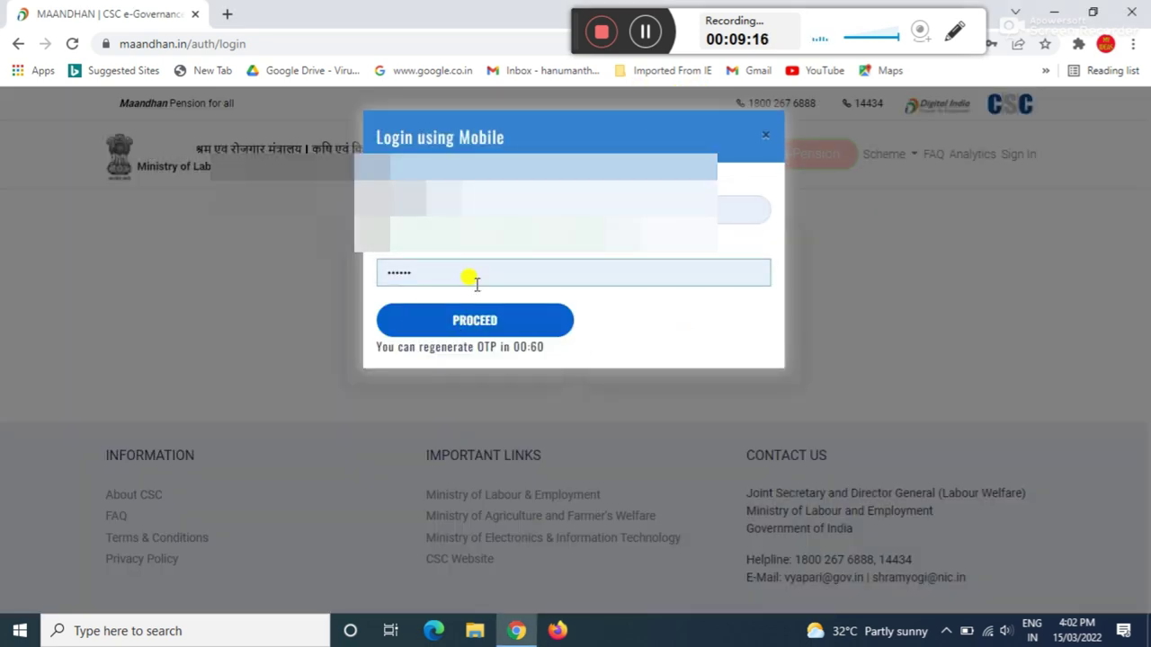
left_click(420, 273)
key("BackSpace")
key("BackSpace")
key("BackSpace")
key("BackSpace")
key("BackSpace")
key("BackSpace")
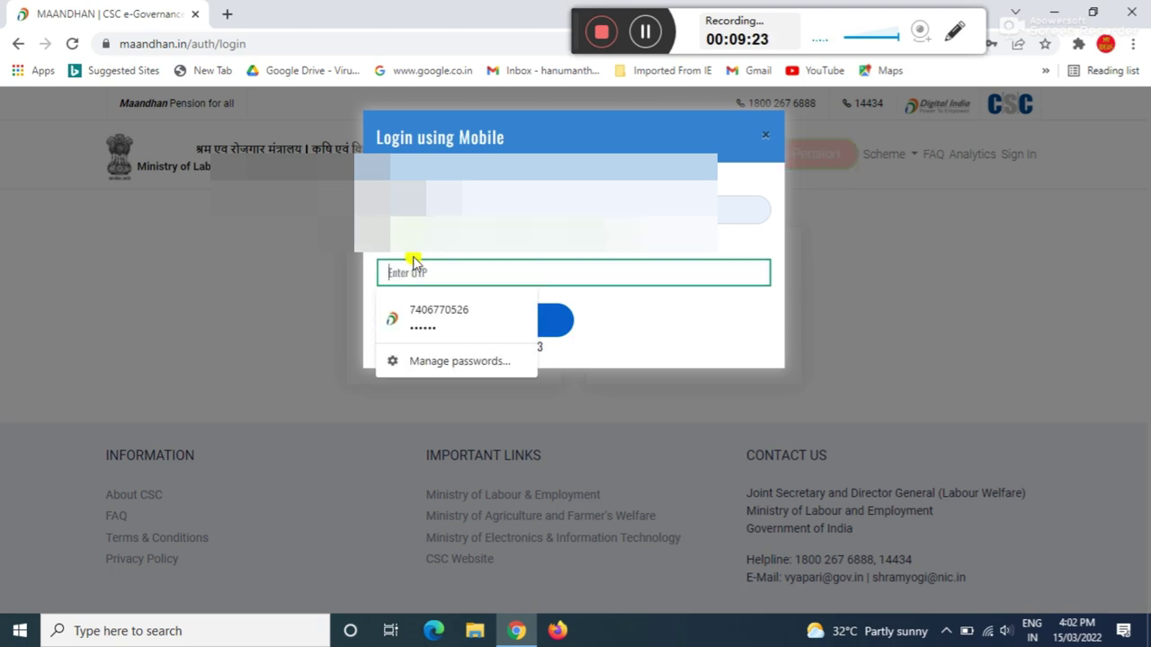
type("••••••")
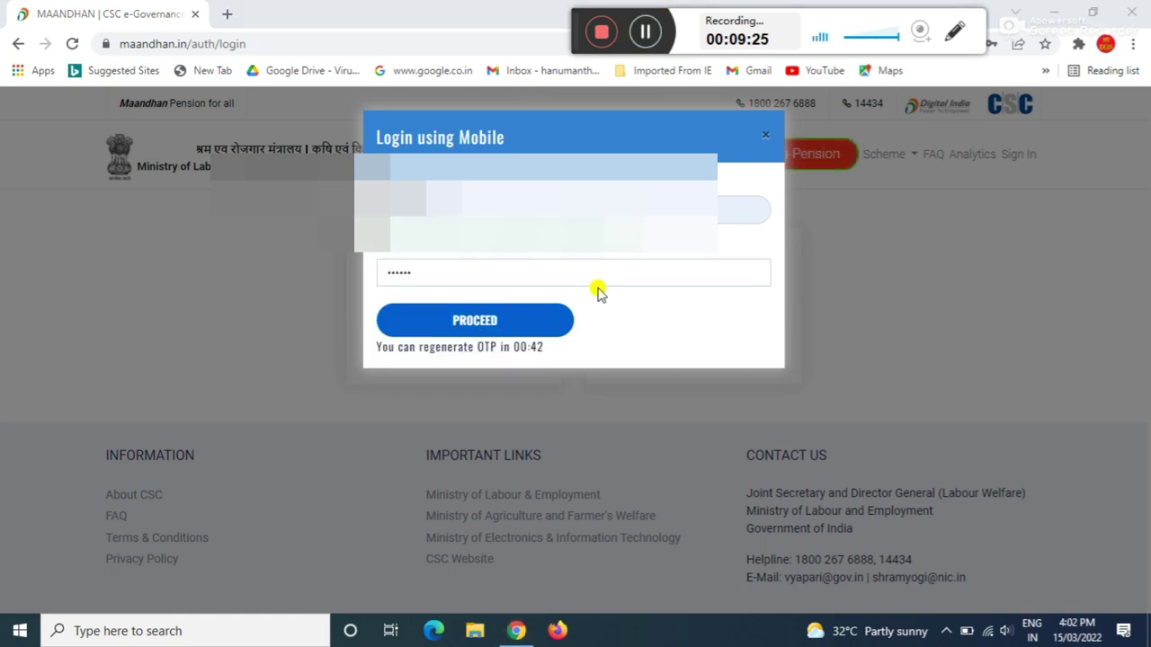
left_click(503, 322)
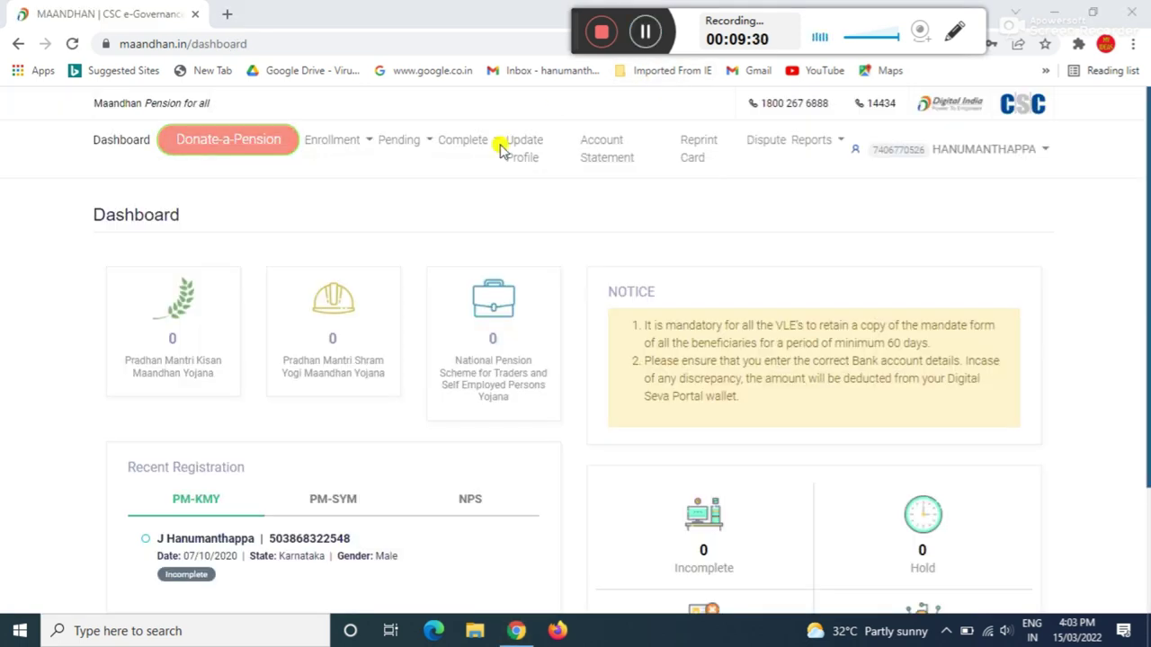
- Start a Pradhan Mantri Kisan Maandhan enrollment and fetch the beneficiary's details from the Aadhaar number with consent
left_click(354, 148)
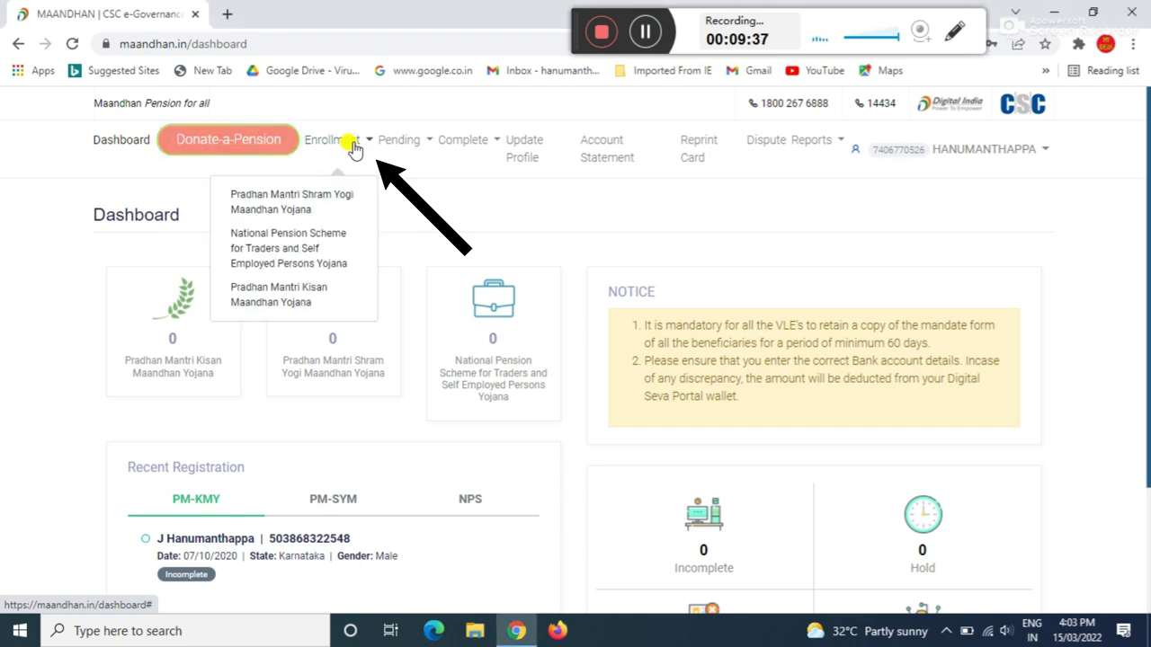
left_click(290, 300)
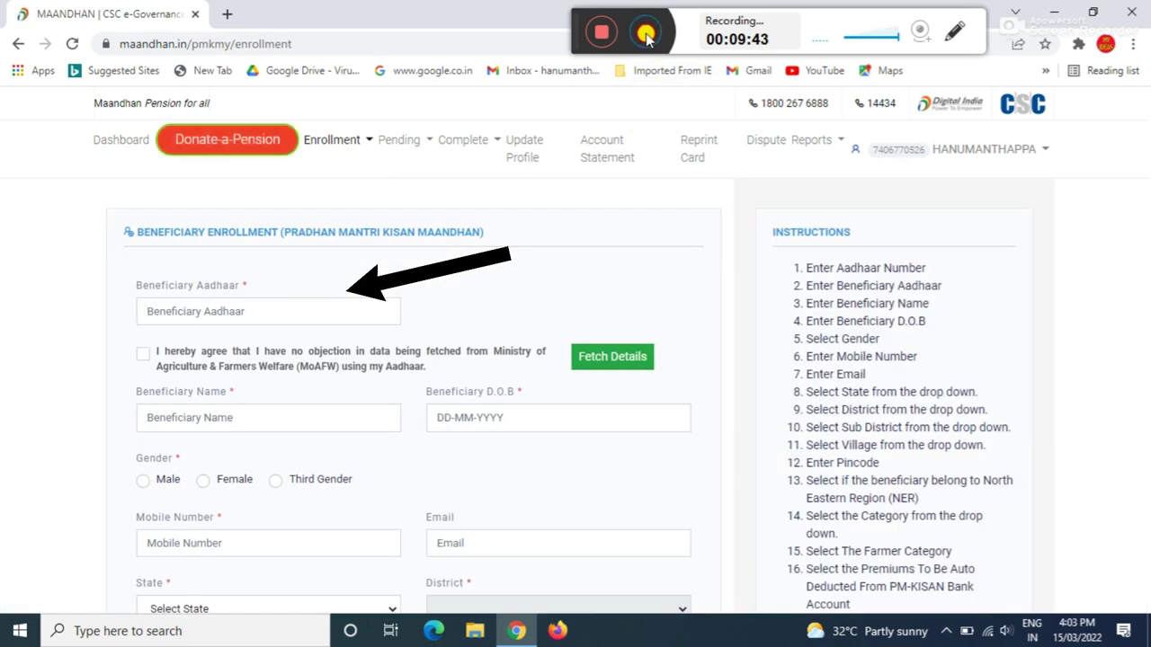
left_click(646, 34)
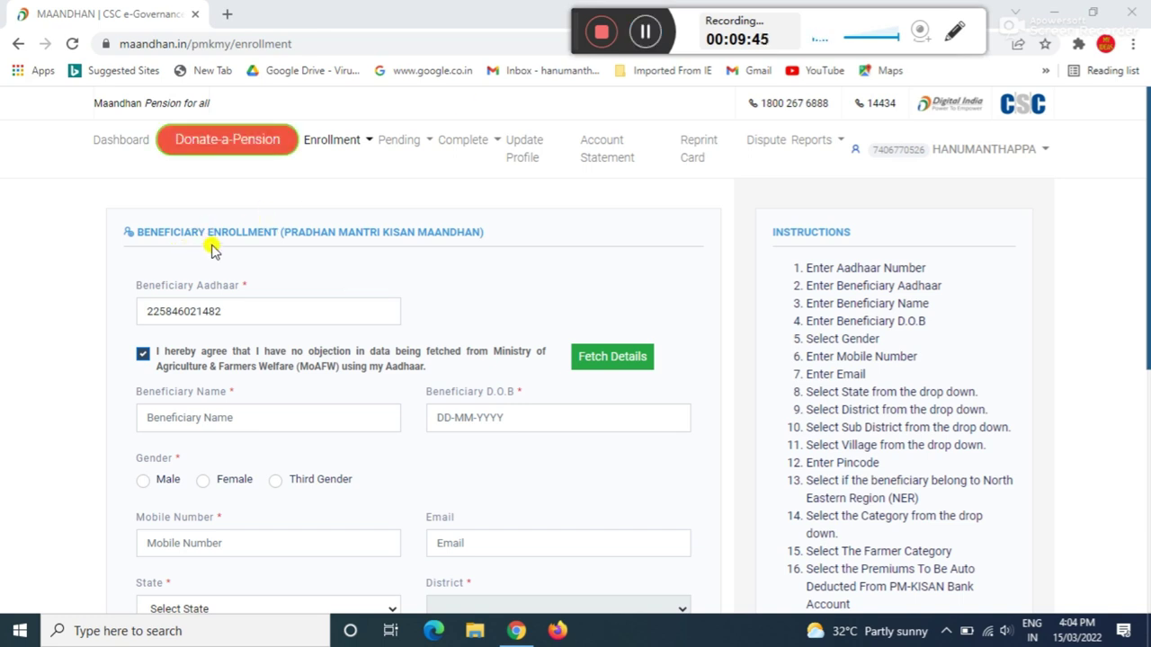
left_click(184, 311)
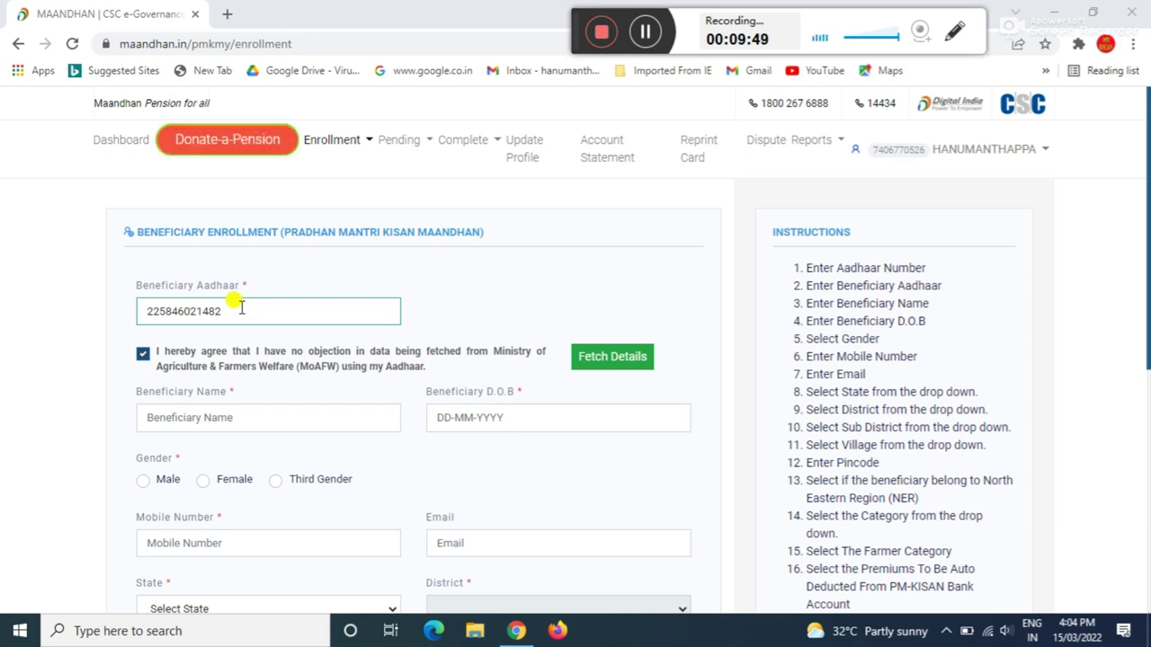
left_click(160, 361)
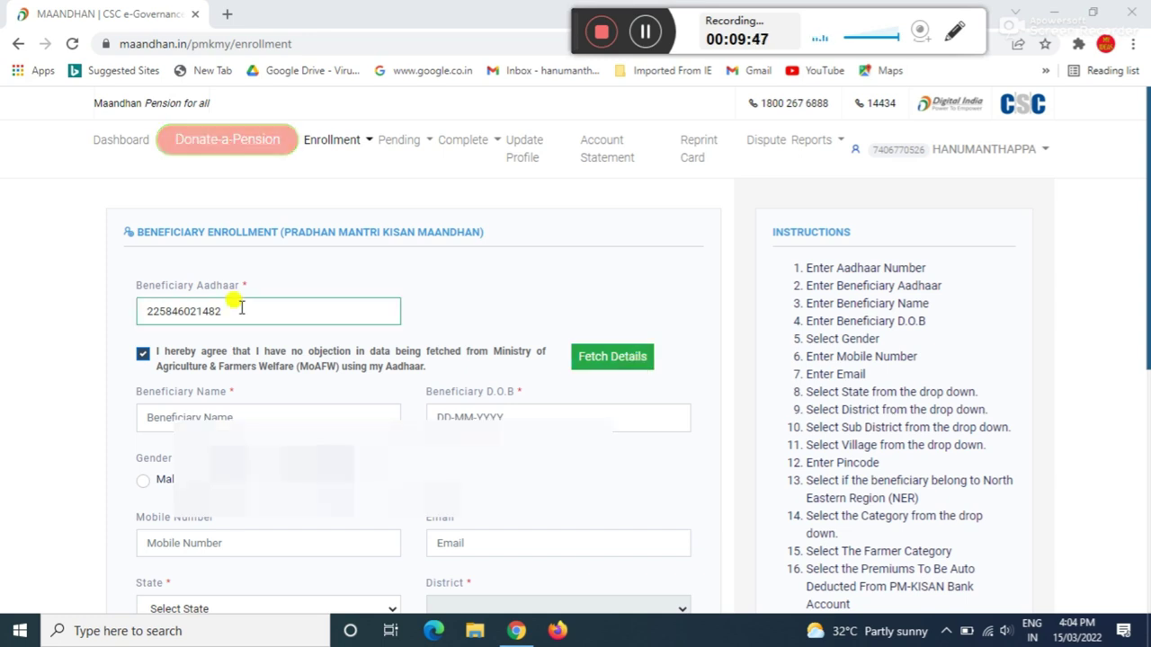
left_click(637, 363)
- Check the fetched beneficiary name and date of birth and fill in the Karnataka address details
left_click(647, 34)
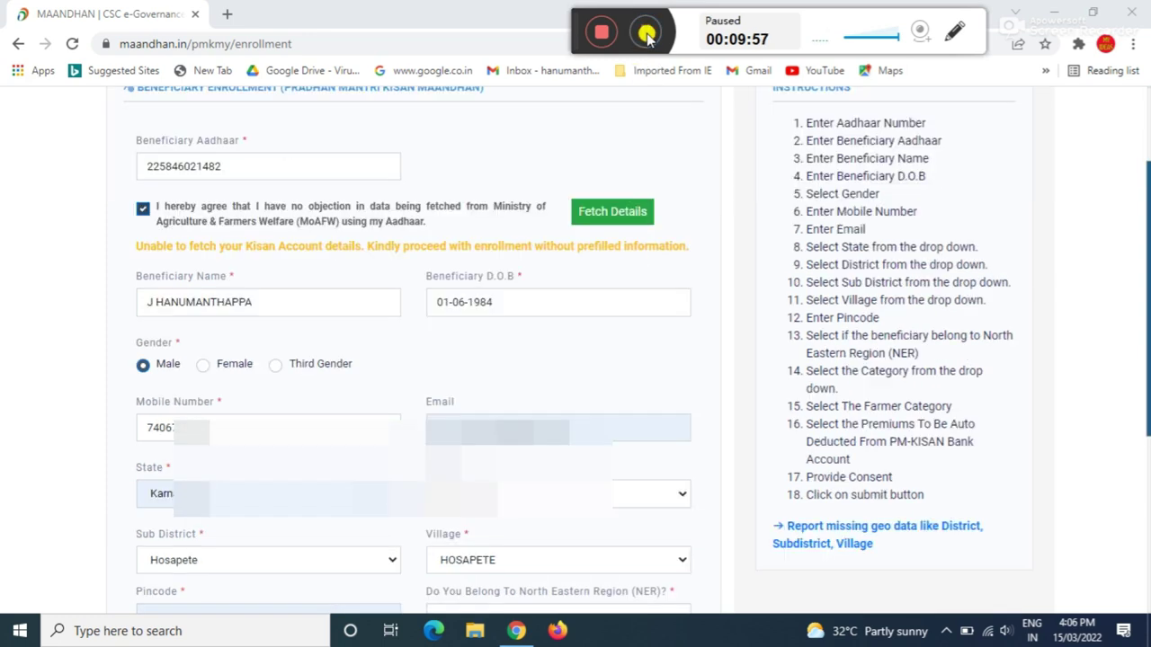
left_click(644, 32)
left_click(199, 310)
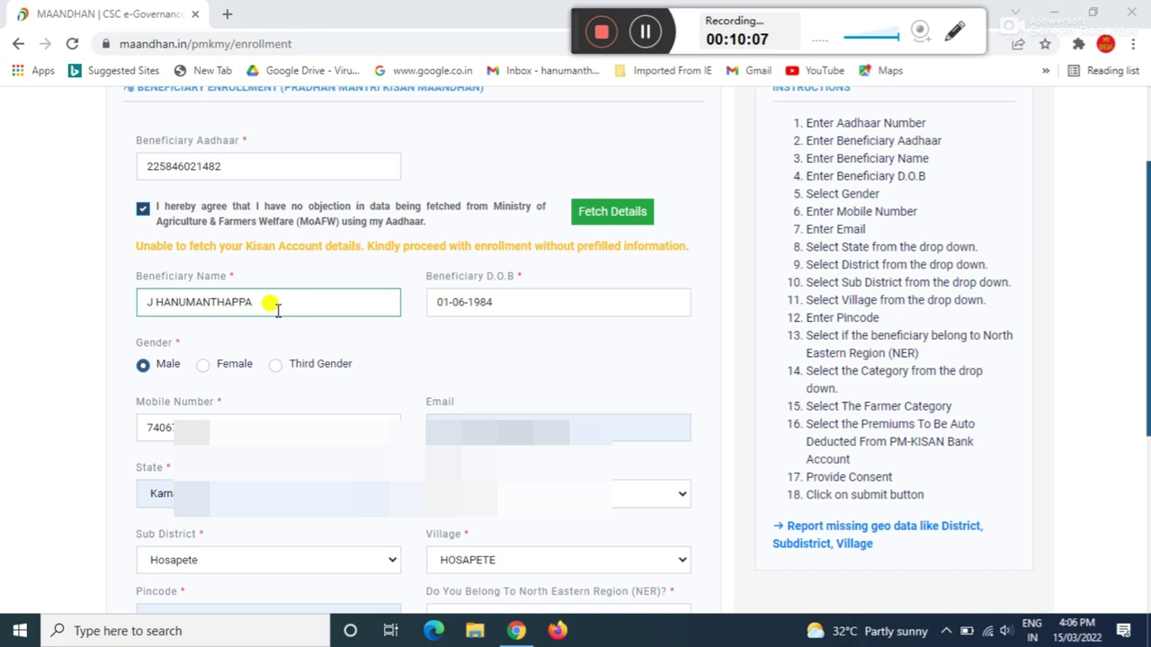
left_click(563, 290)
left_click(210, 404)
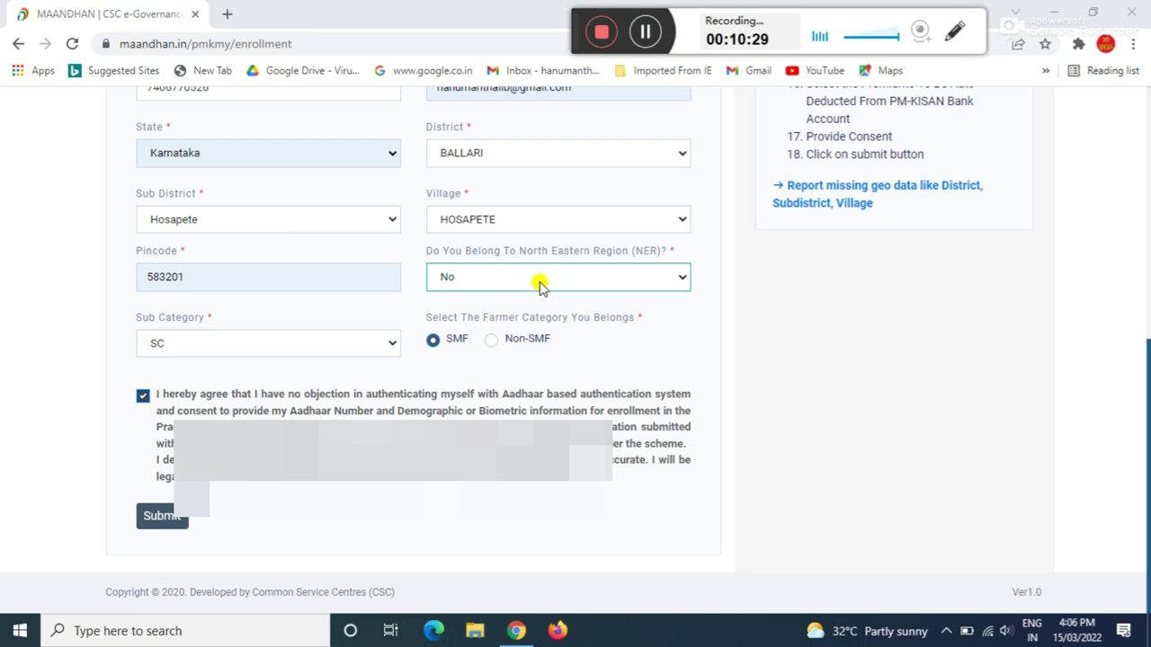
left_click(541, 284)
- Keep No for the North Eastern Region question and SC as the sub category
left_click(540, 284)
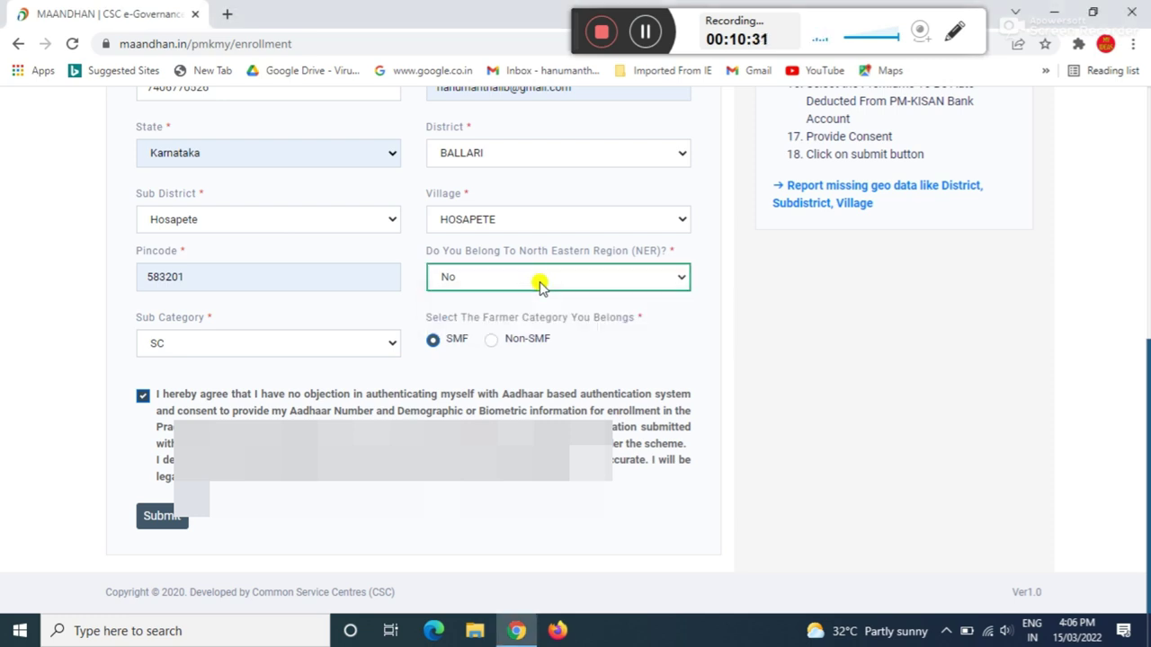
left_click(214, 346)
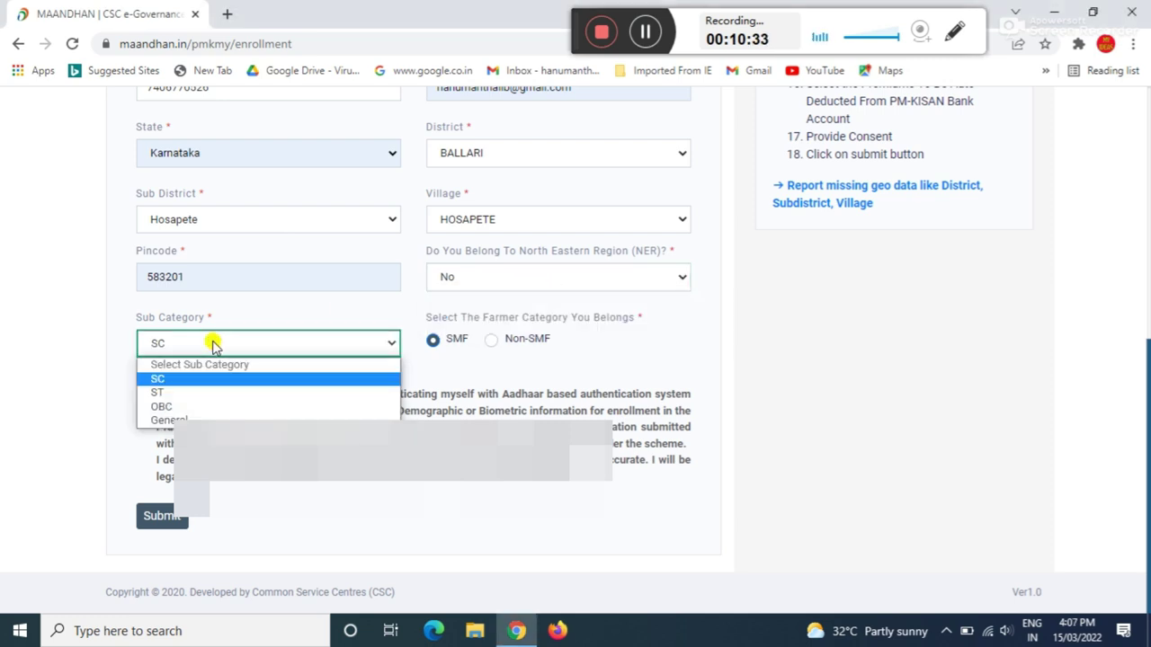
left_click(214, 347)
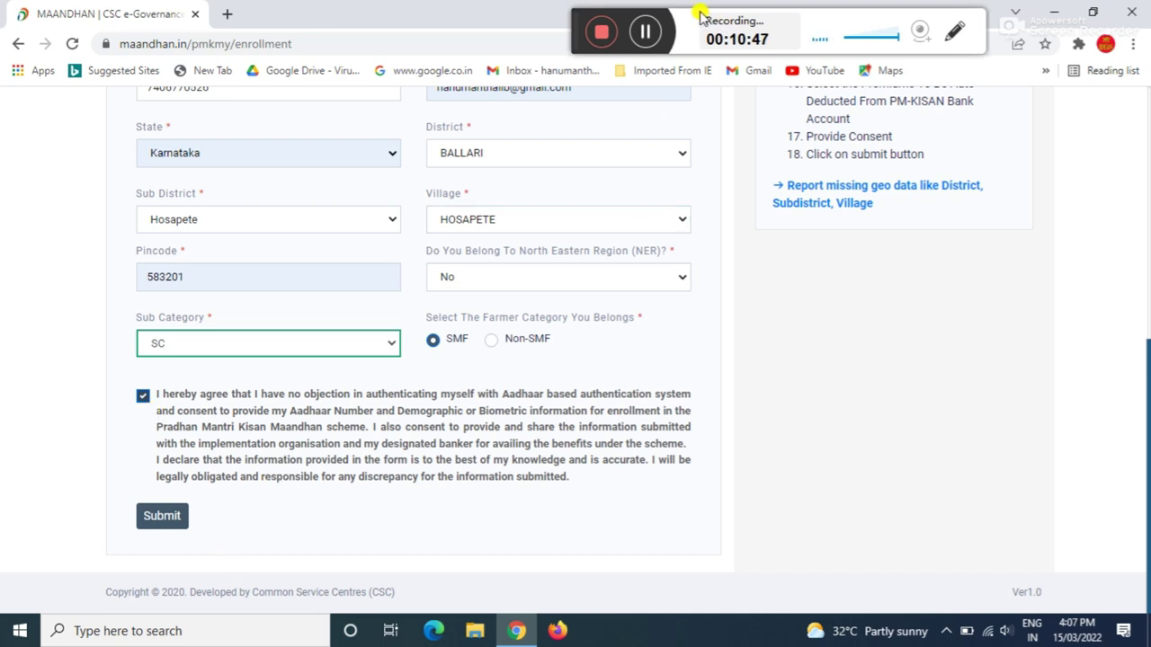
- Verify IFSC SBIN0000763, auto-filling STATE BANK OF INDIA and its Hospet branch
left_click(644, 32)
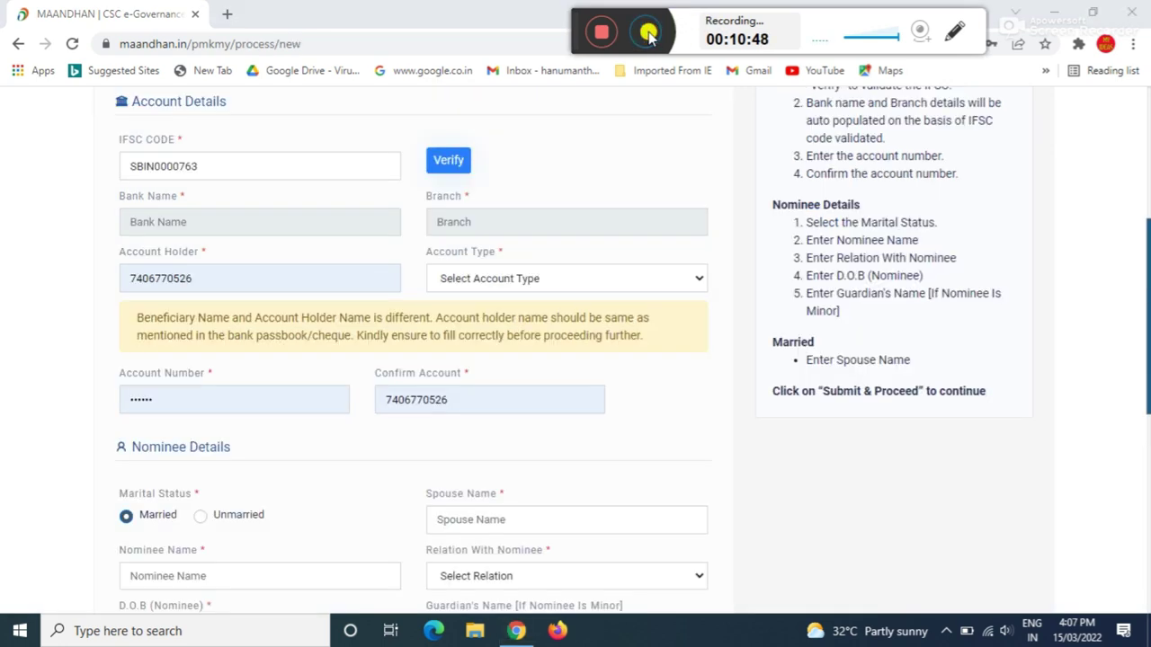
left_click(647, 33)
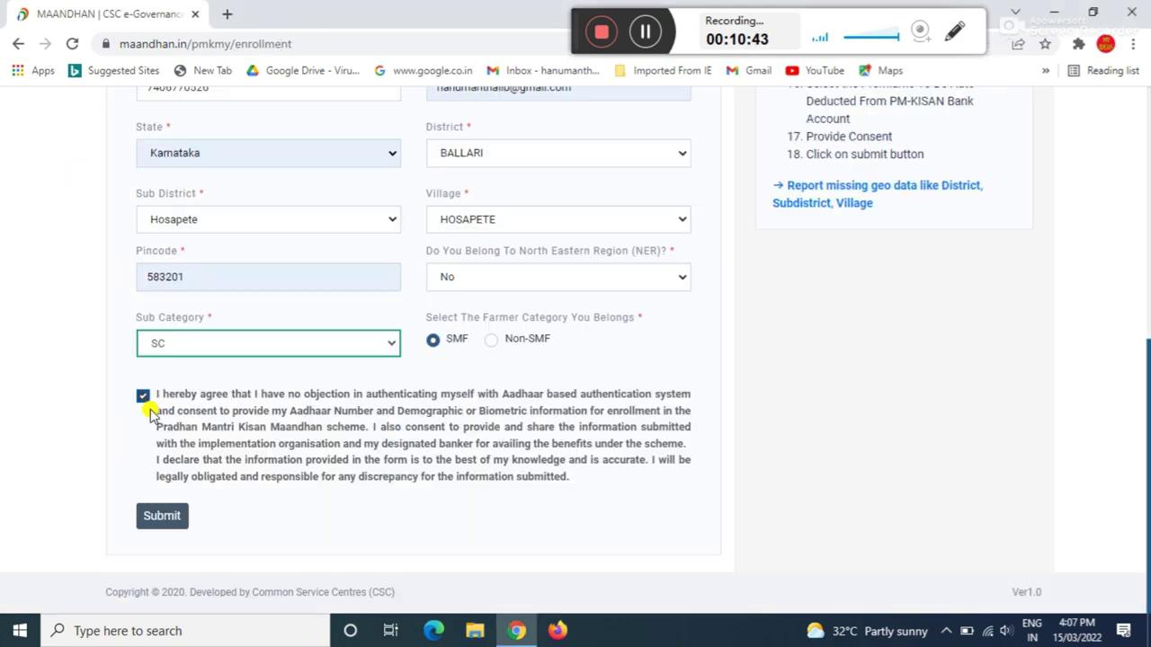
left_click(449, 160)
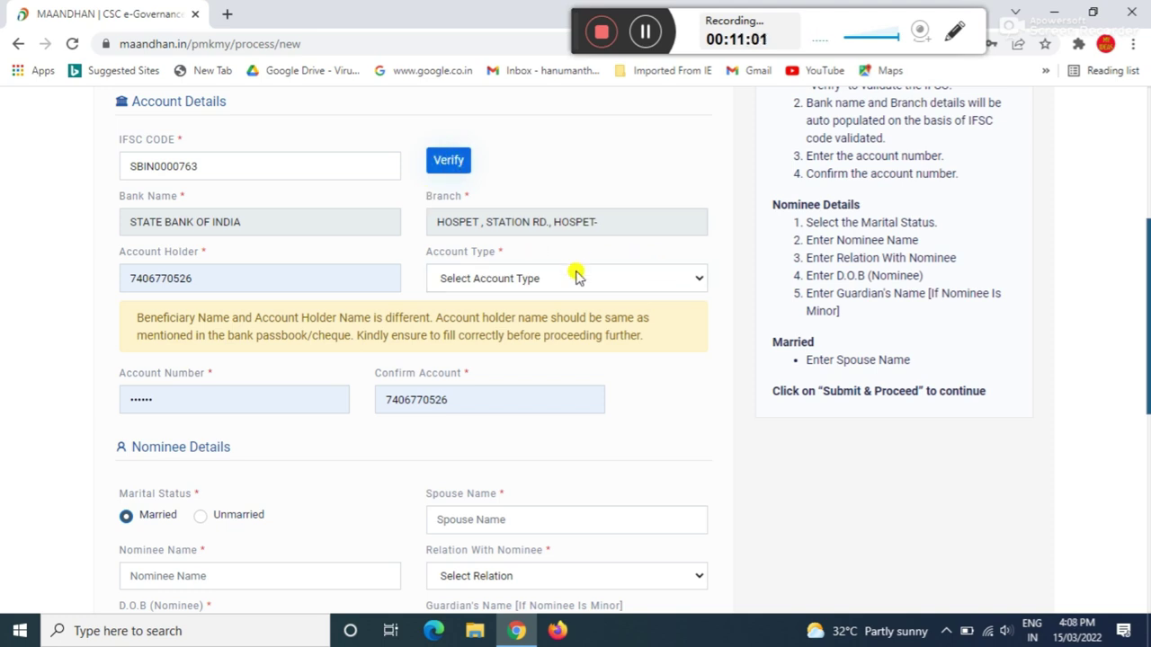
- Choose Saving as the account type and enter and confirm the bank account number
left_click(520, 281)
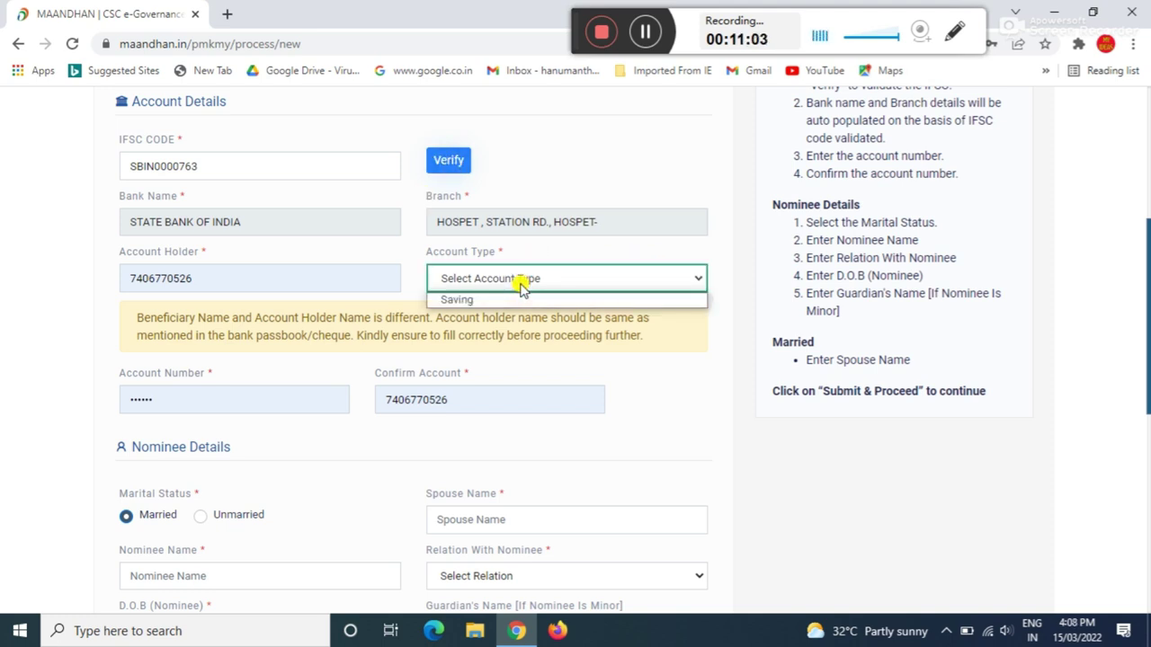
left_click(457, 300)
left_click(205, 398)
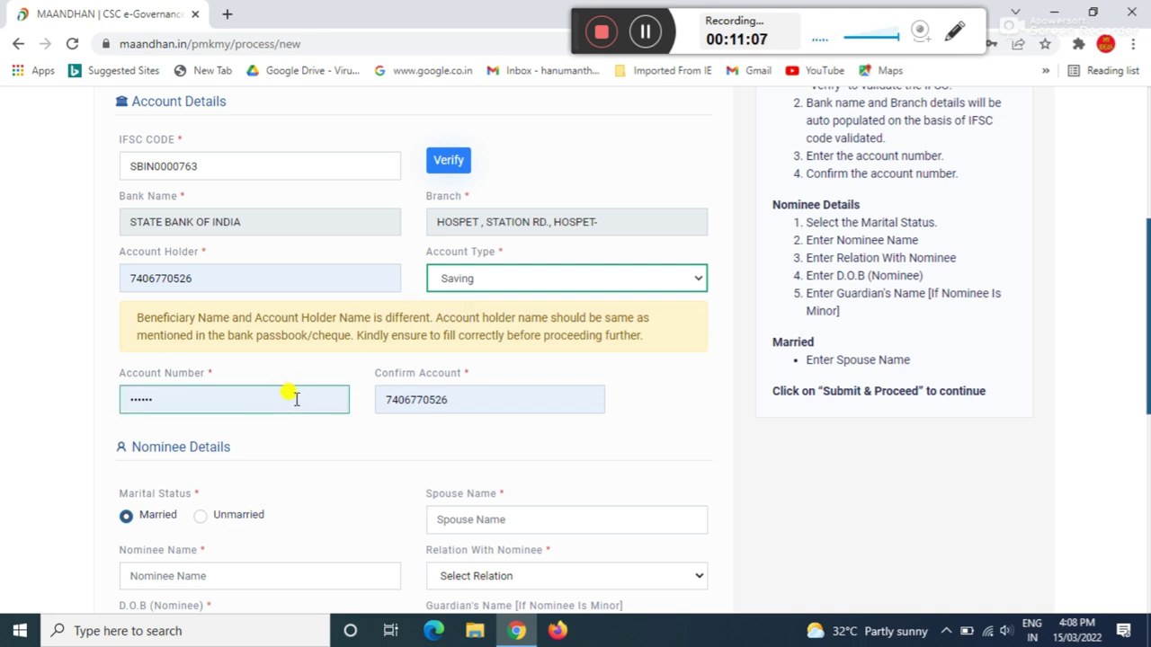
left_click(232, 277)
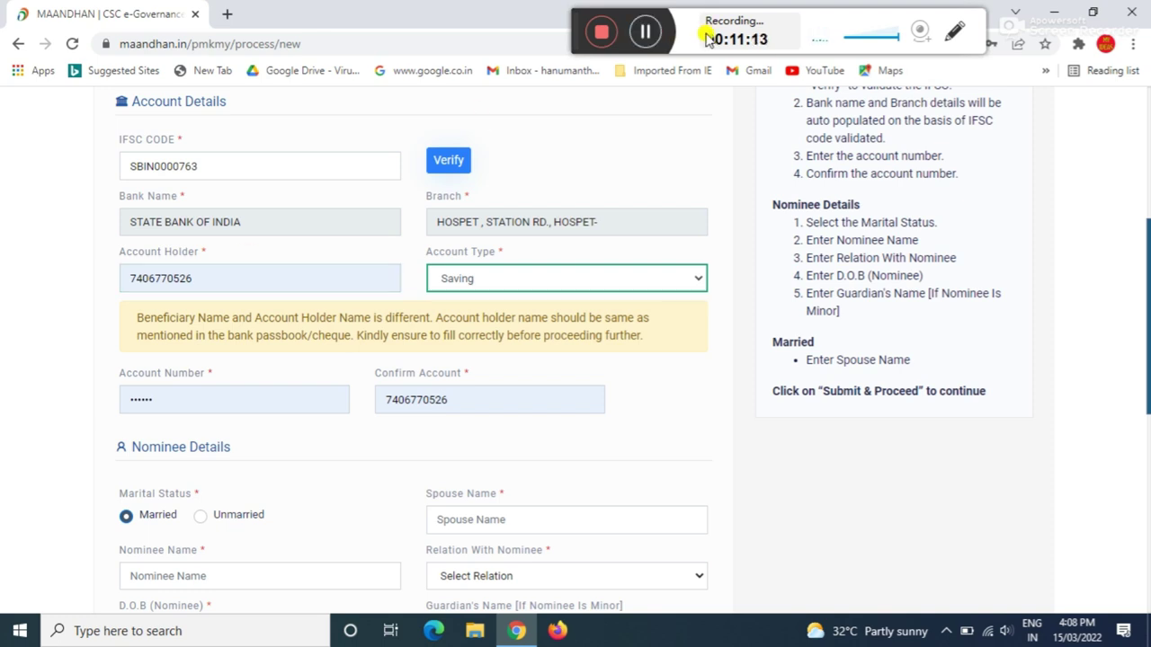
left_click(644, 32)
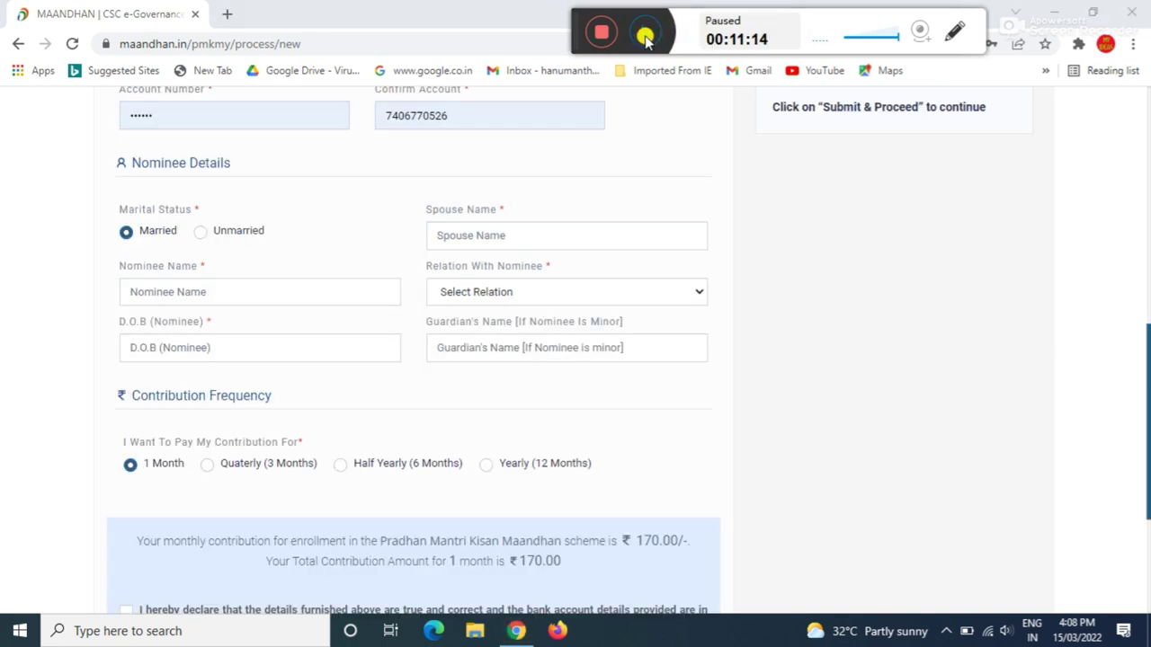
left_click(645, 34)
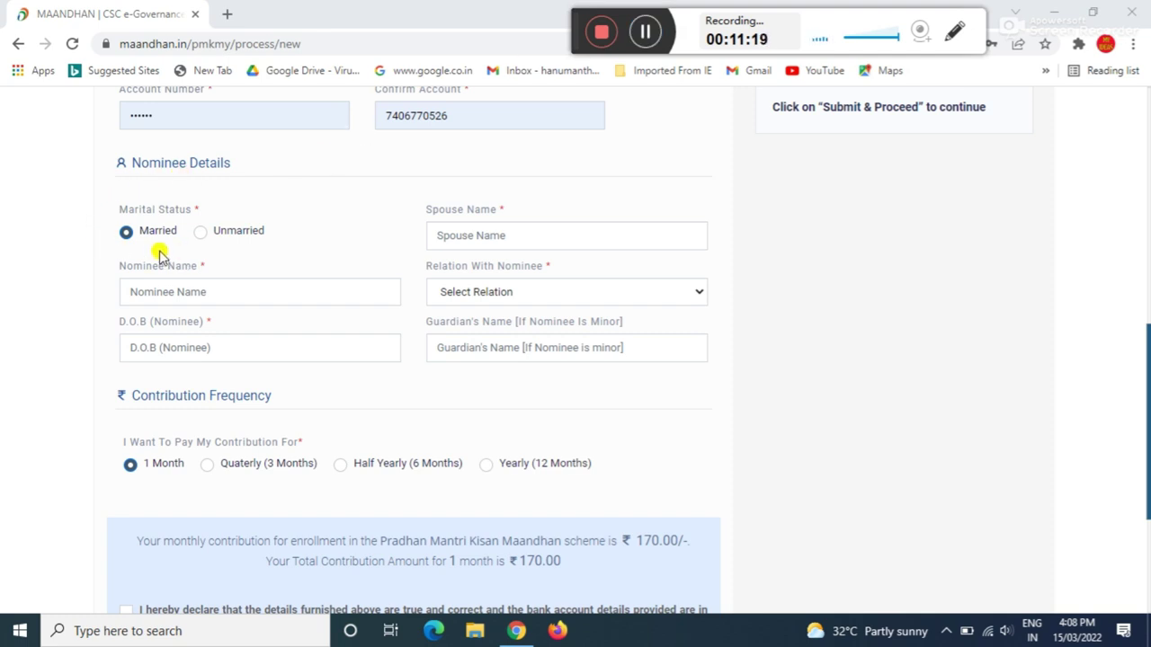
- Enter the spouse's name and the same person's name as the nominee
left_click(599, 238)
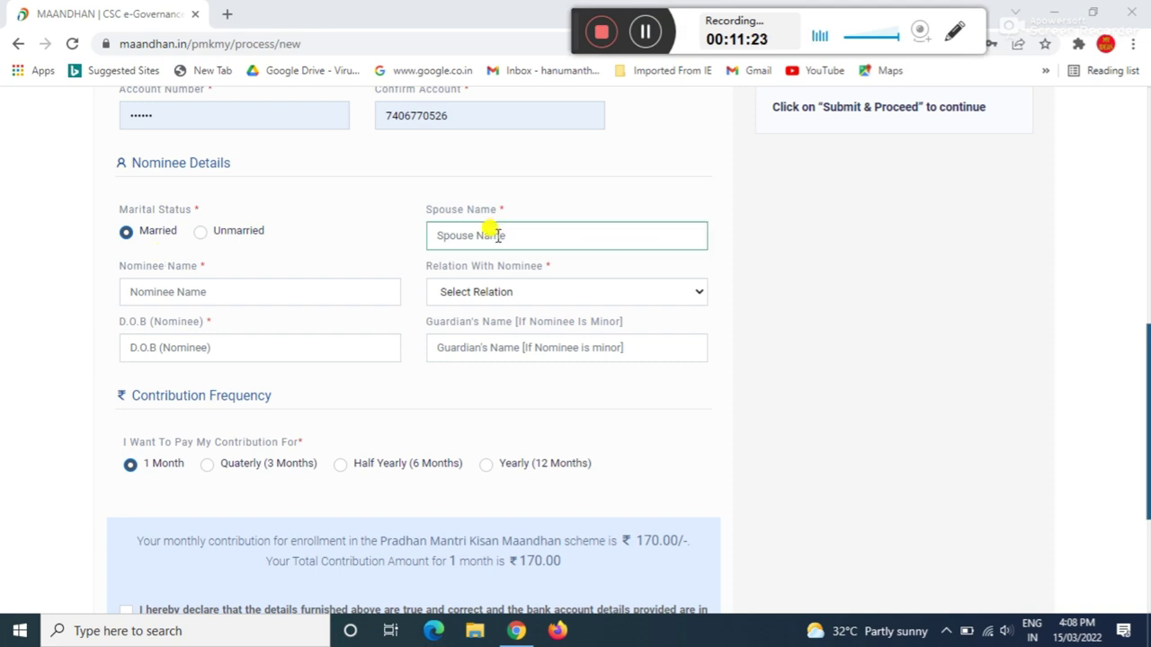
left_click(493, 233)
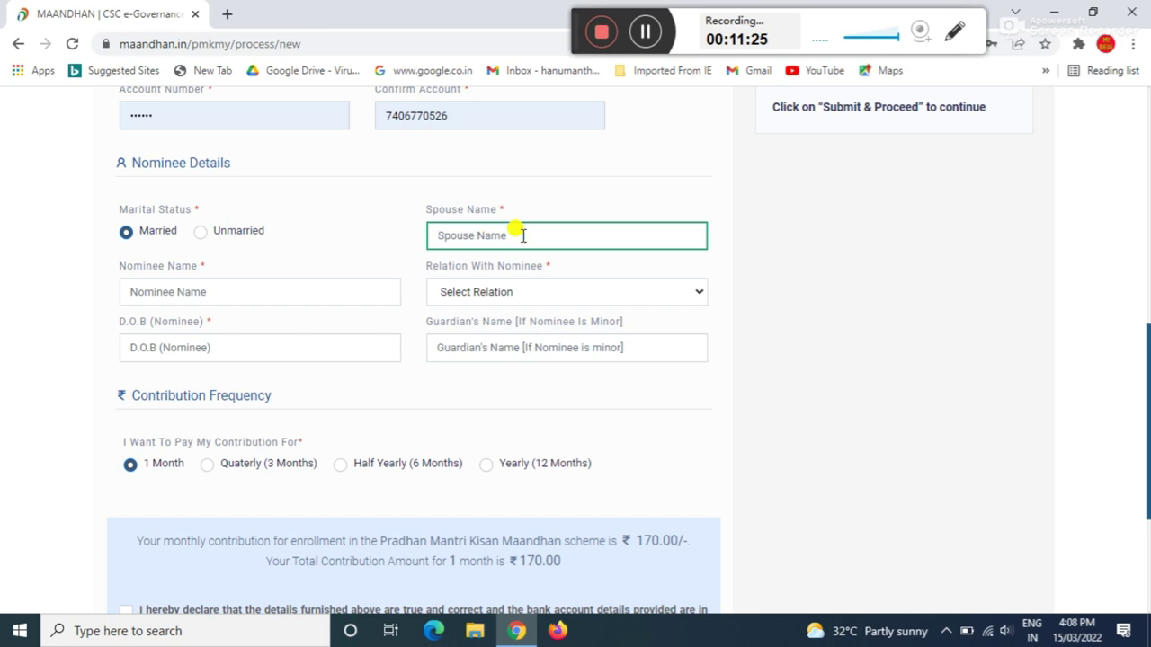
type("H ")
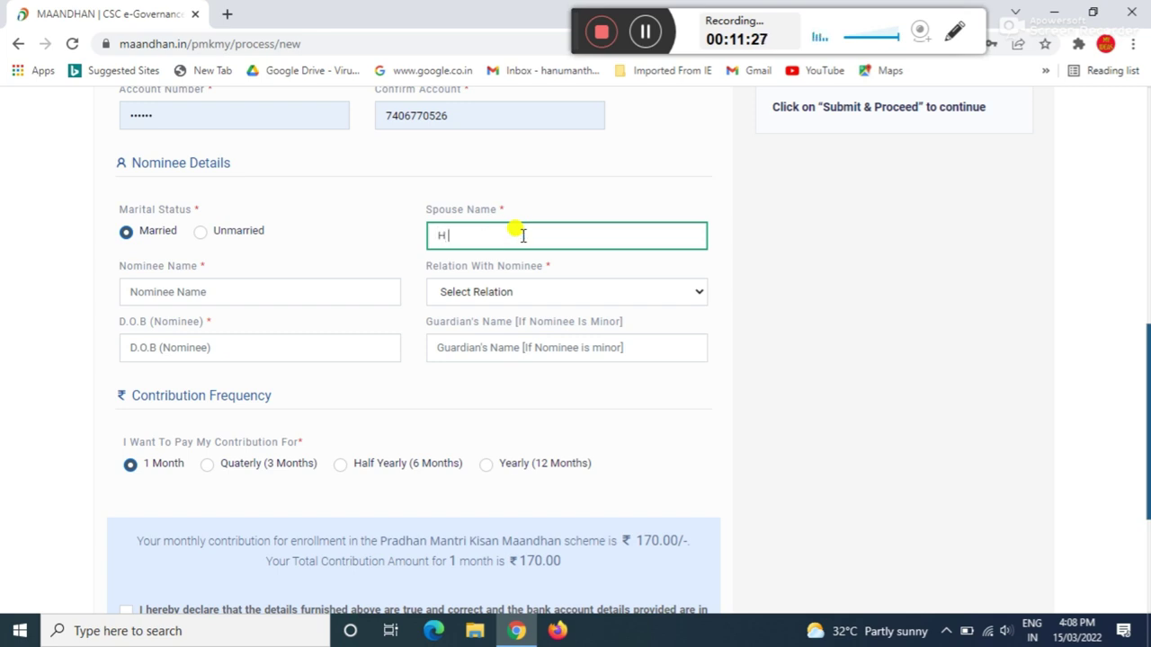
type("LAXMI")
left_click(223, 292)
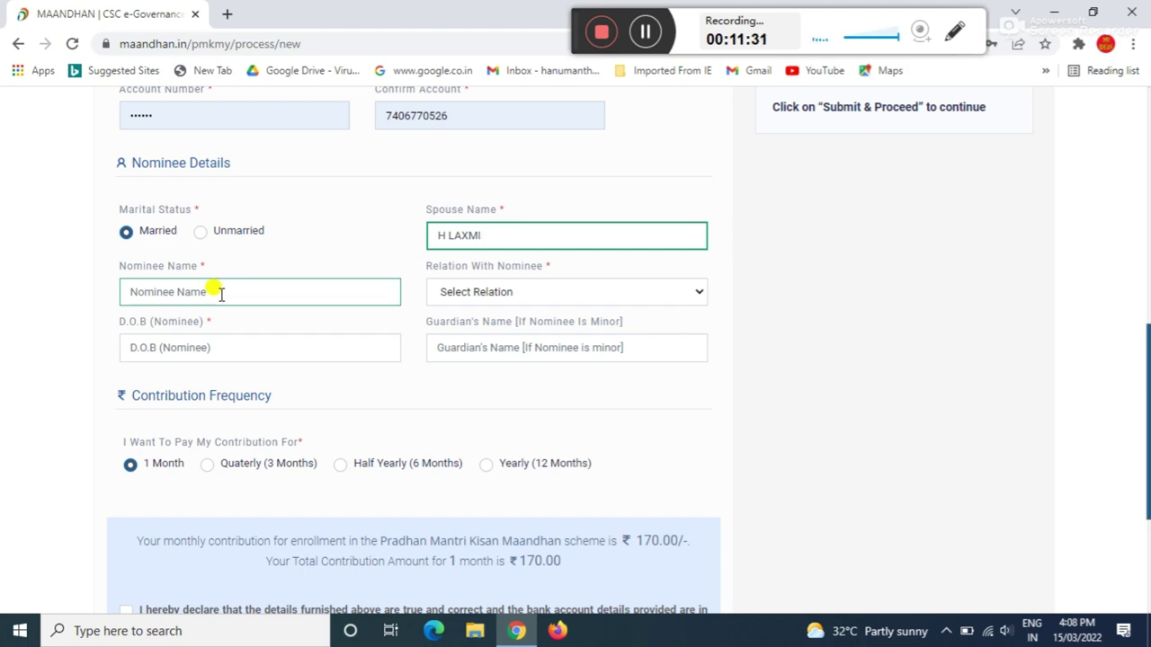
left_click(221, 292)
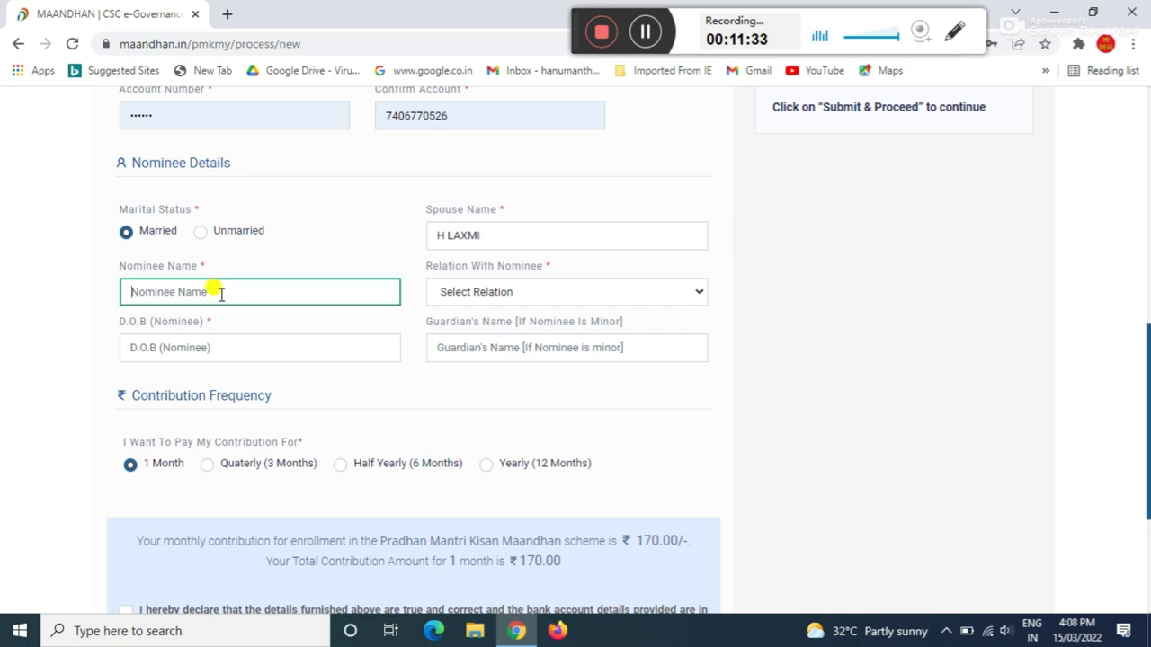
type("H LAXMI")
- Set the relation with nominee to Wife and go through the nominee date of birth and guardian fields
left_click(547, 290)
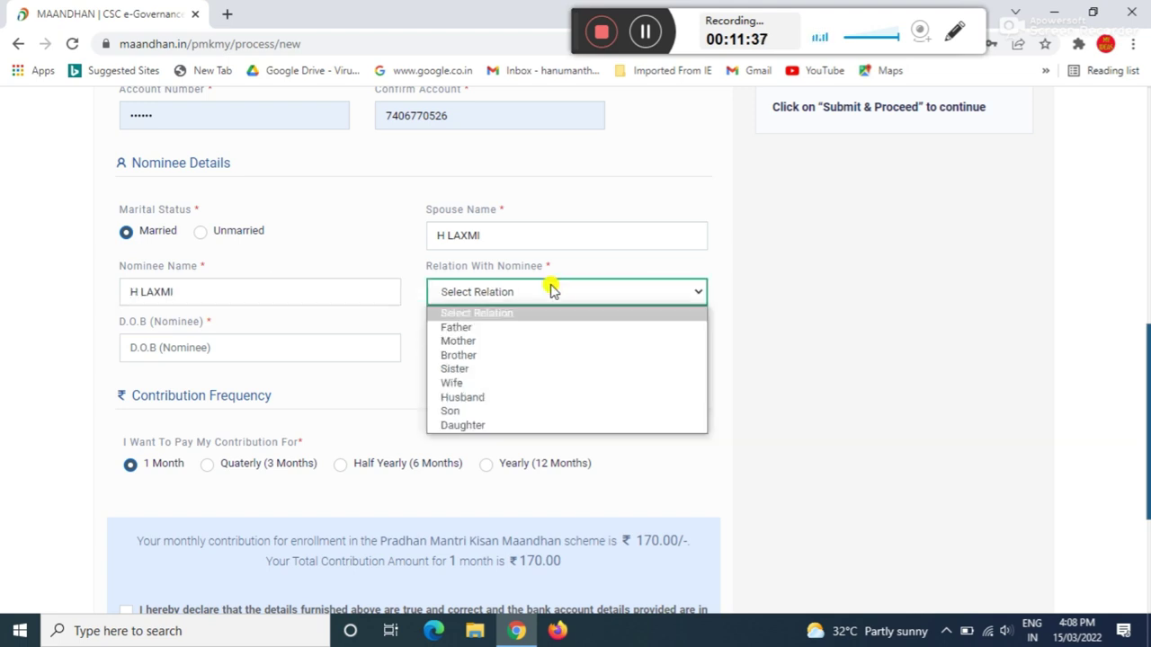
left_click(455, 383)
left_click(149, 347)
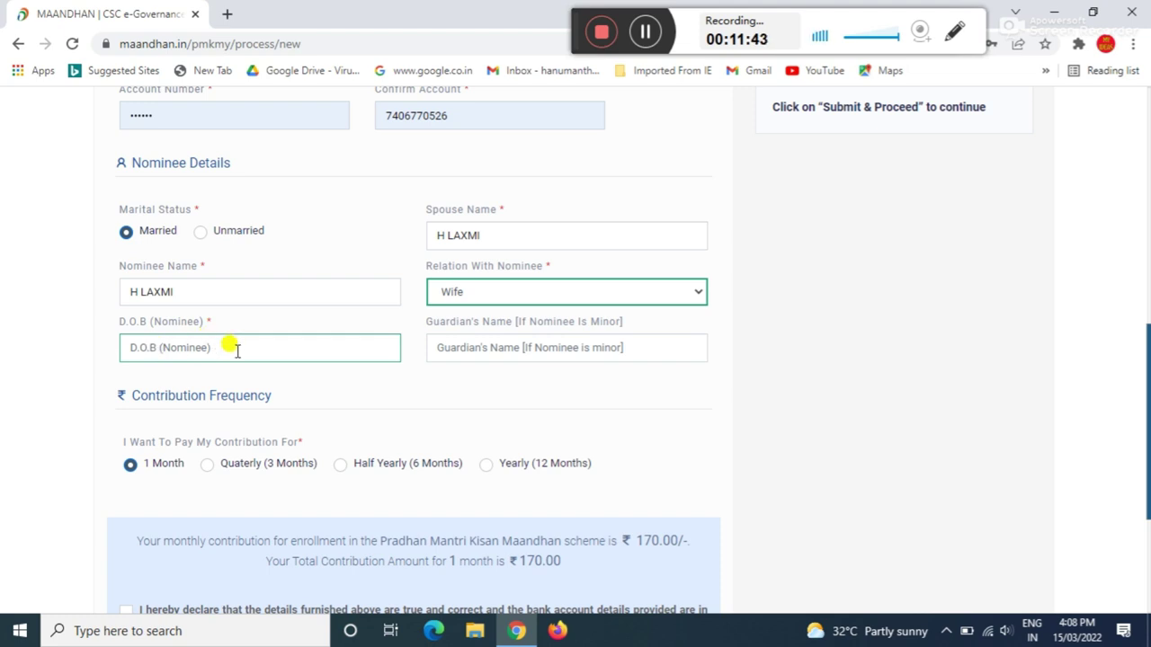
left_click(557, 348)
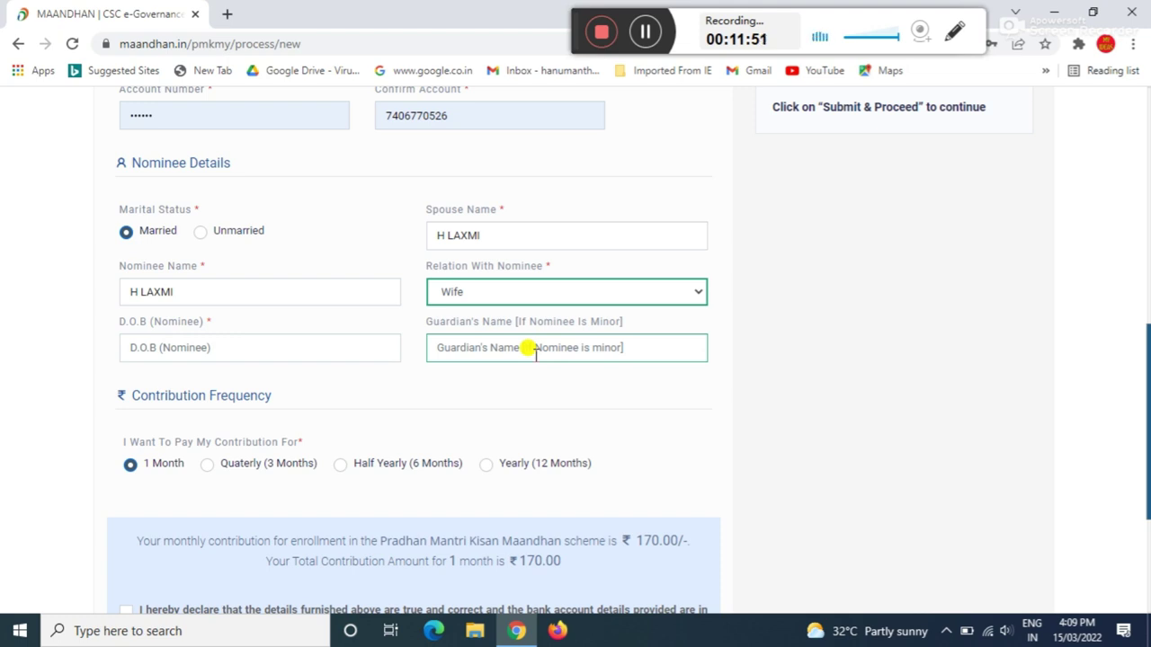
left_click(122, 436)
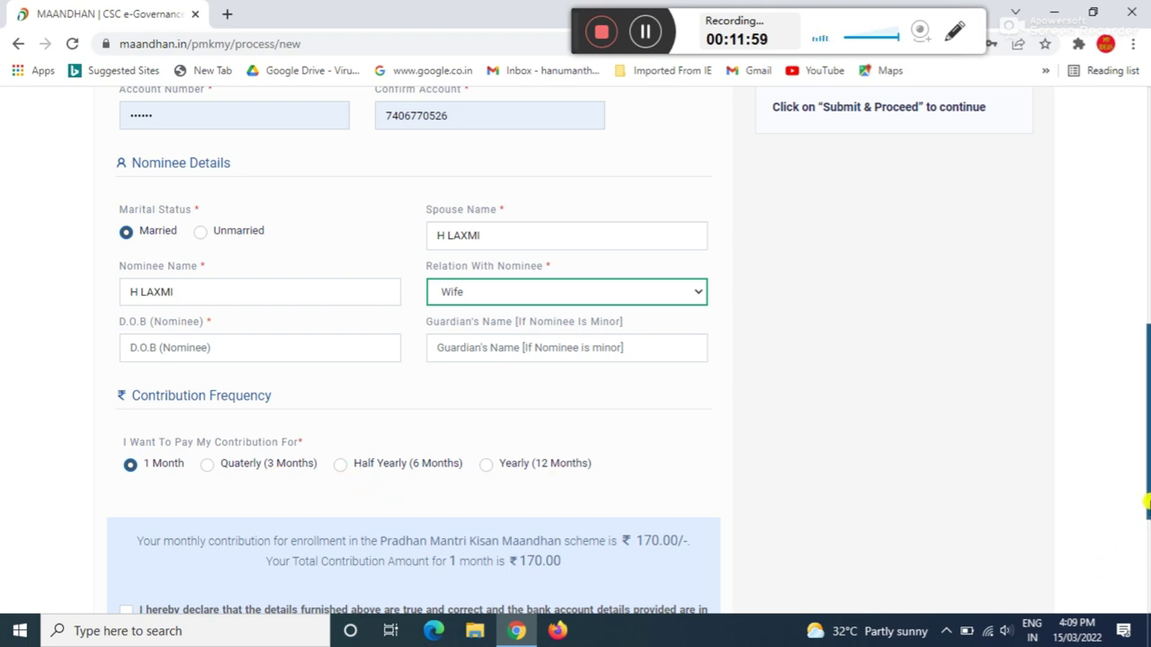
left_click_drag(1148, 504, 1147, 607)
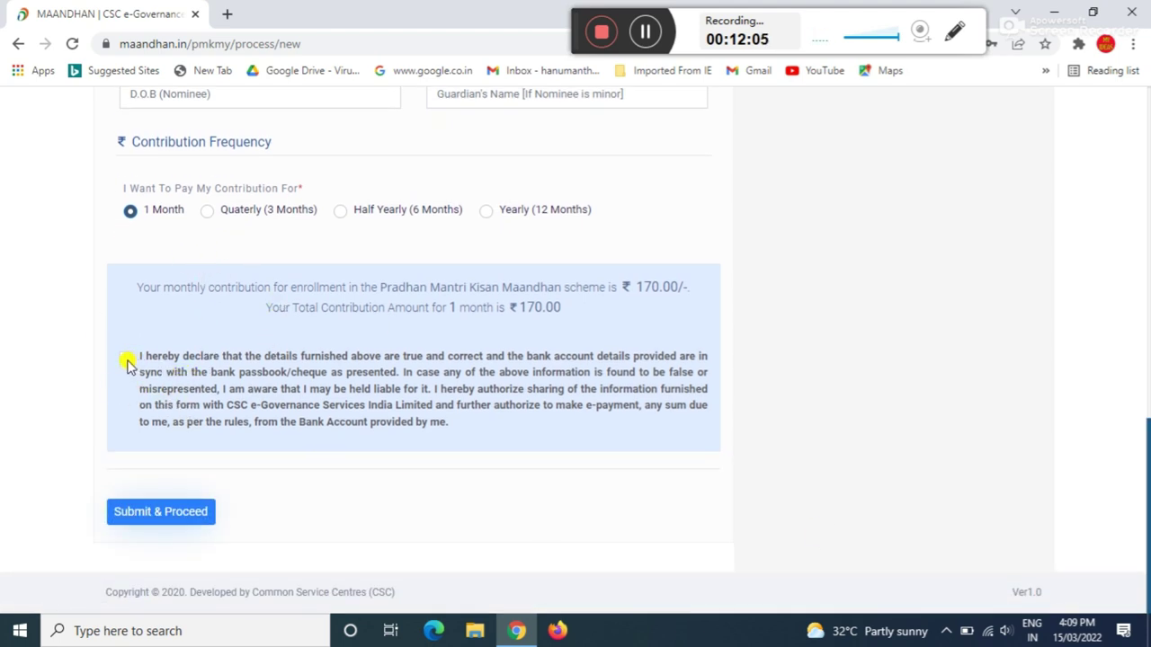
- Tick the declaration beneath the ₹170.00 one-month contribution so the form is ready to submit
left_click(126, 360)
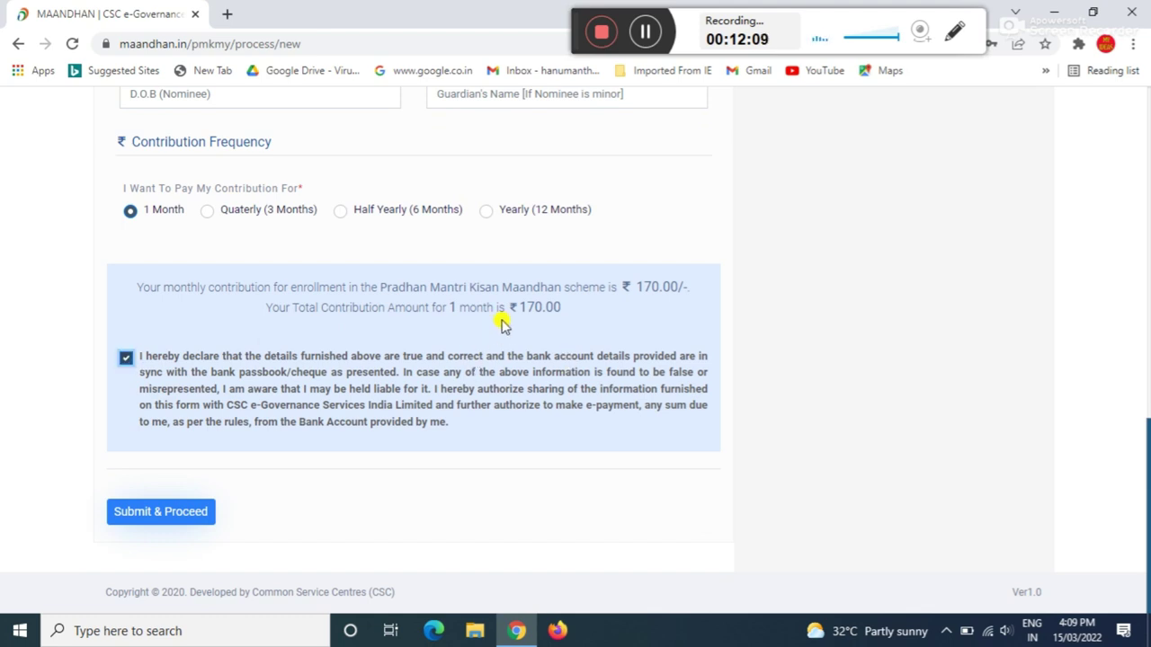
left_click(953, 34)
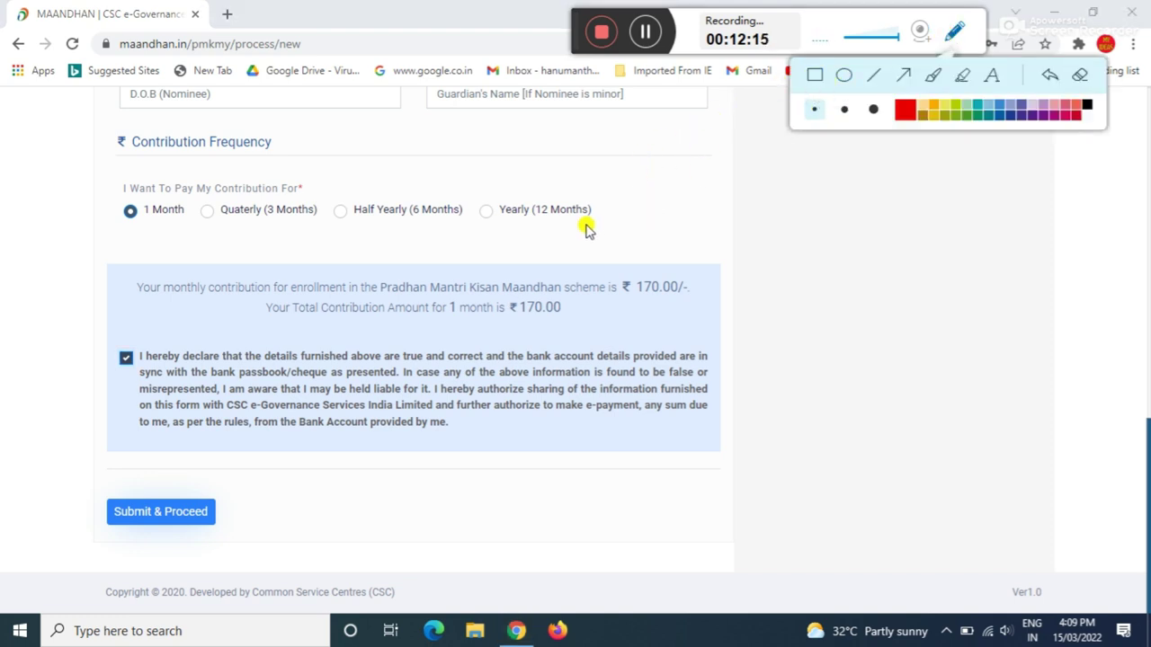
left_click_drag(491, 261, 596, 339)
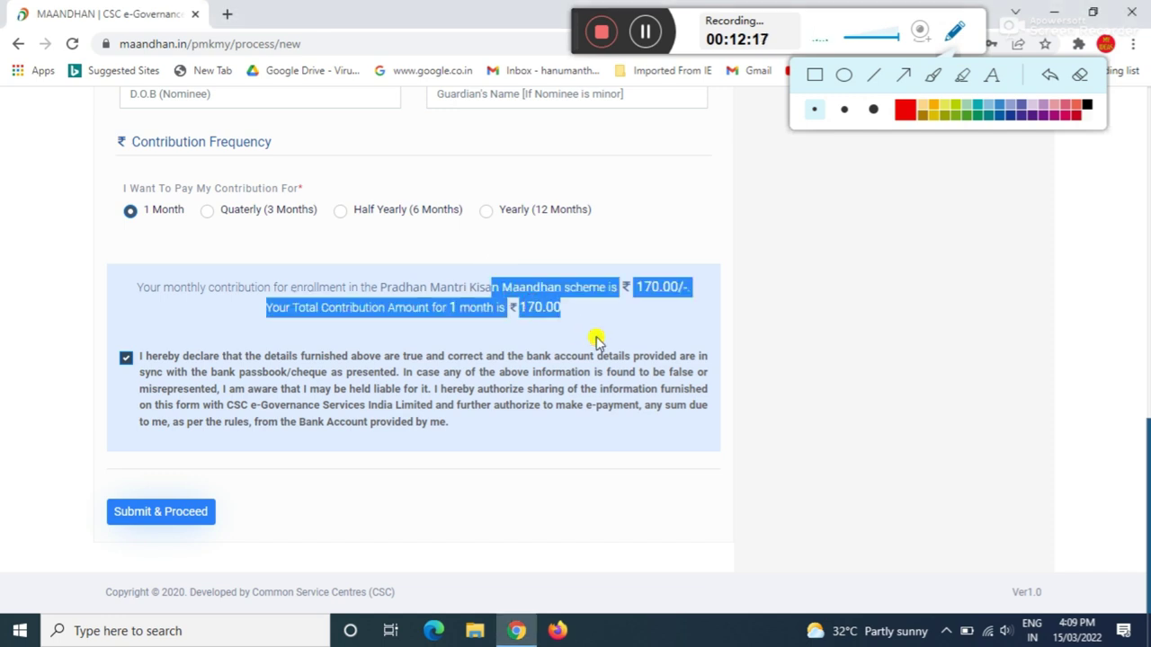
left_click(825, 397)
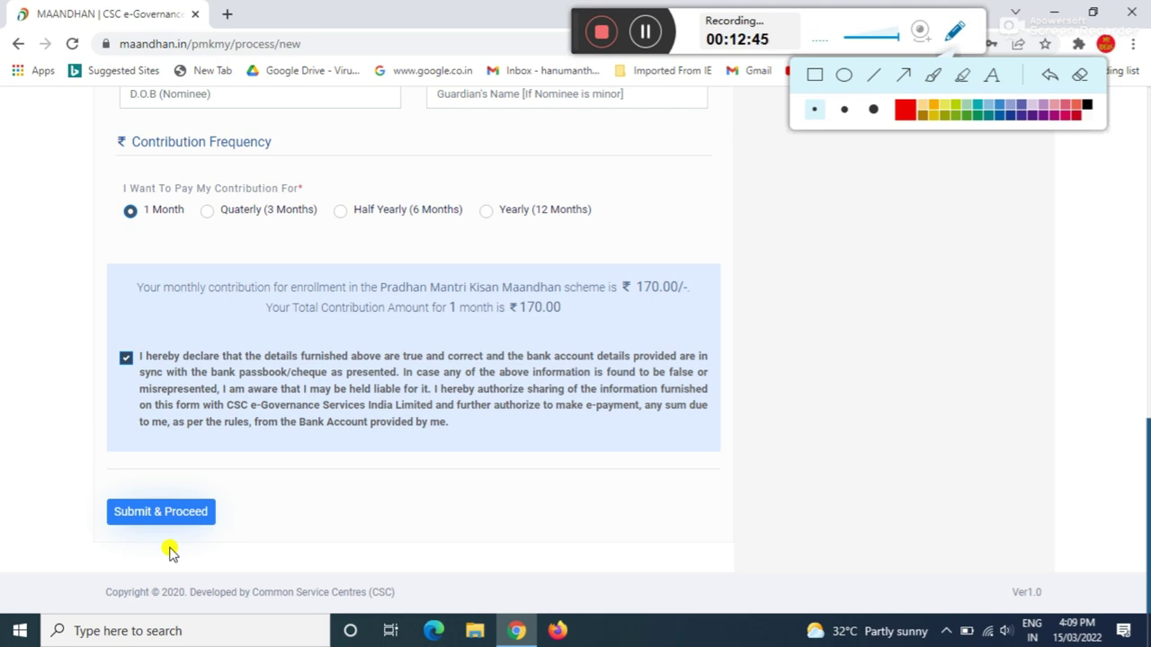
left_click(645, 33)
left_click(645, 34)
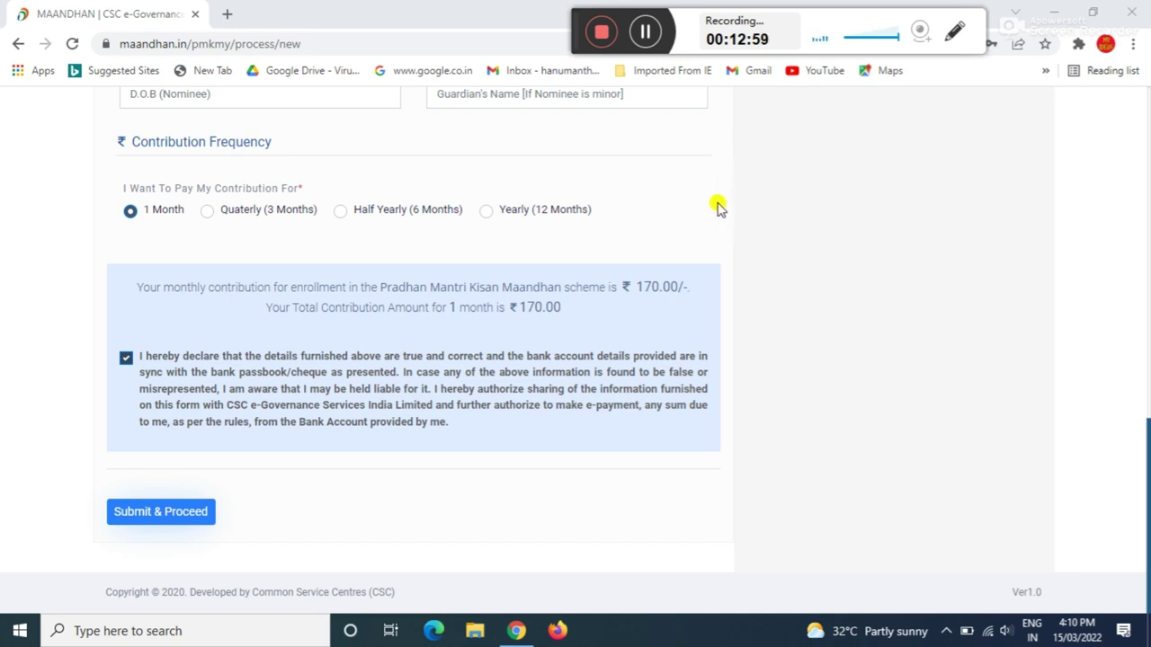
left_click(646, 32)
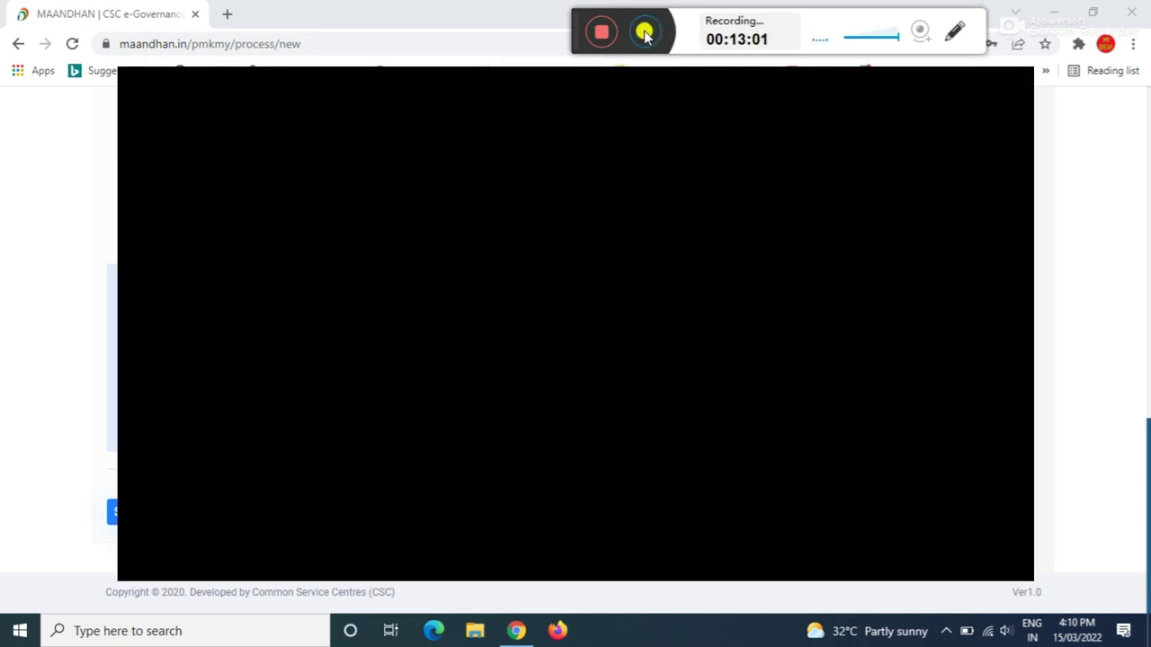